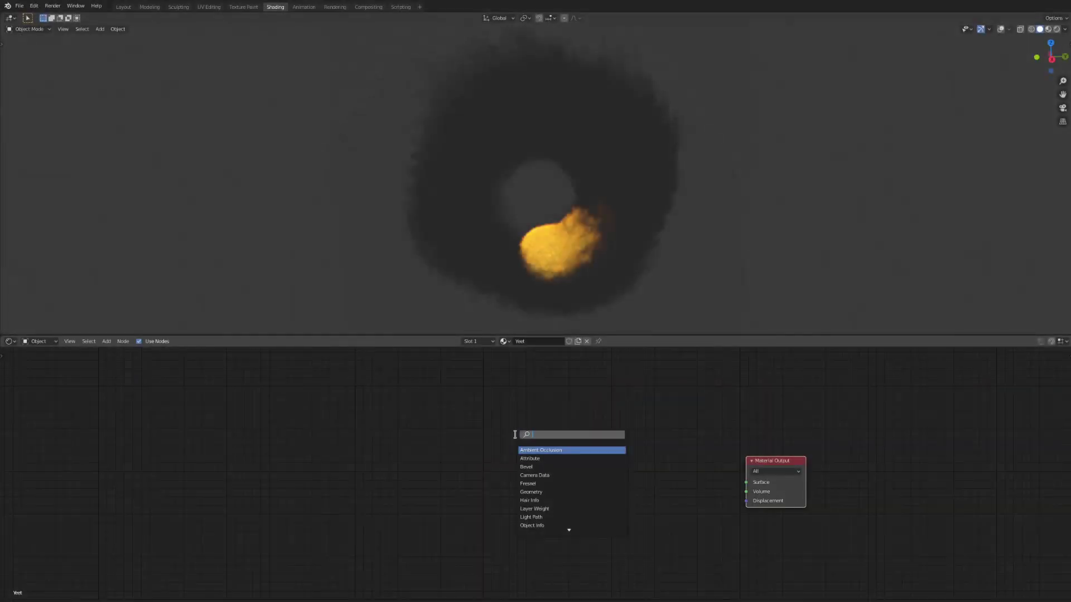
Step: Add a Principled Volume node, link its Volume output to the Material Output's Volume input, and place the Material Output beside it
{"action": "type", "text": "prin"}
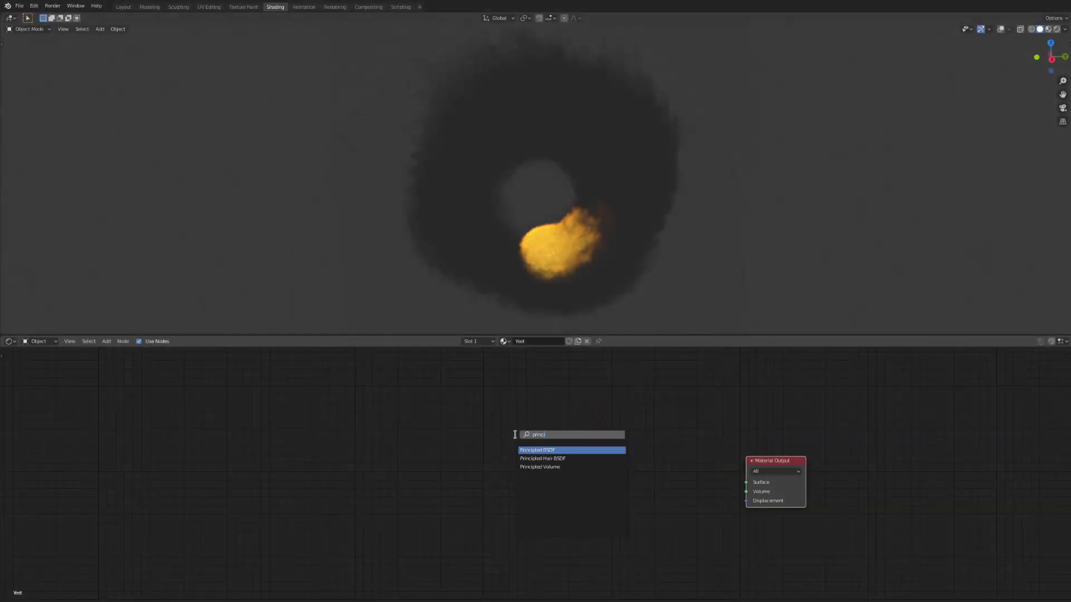
{"action": "type", "text": "ci"}
{"action": "key", "text": "Down"}
{"action": "key", "text": "Down"}
{"action": "key", "text": "Return"}
{"action": "left_click", "coordinate": [515, 435]}
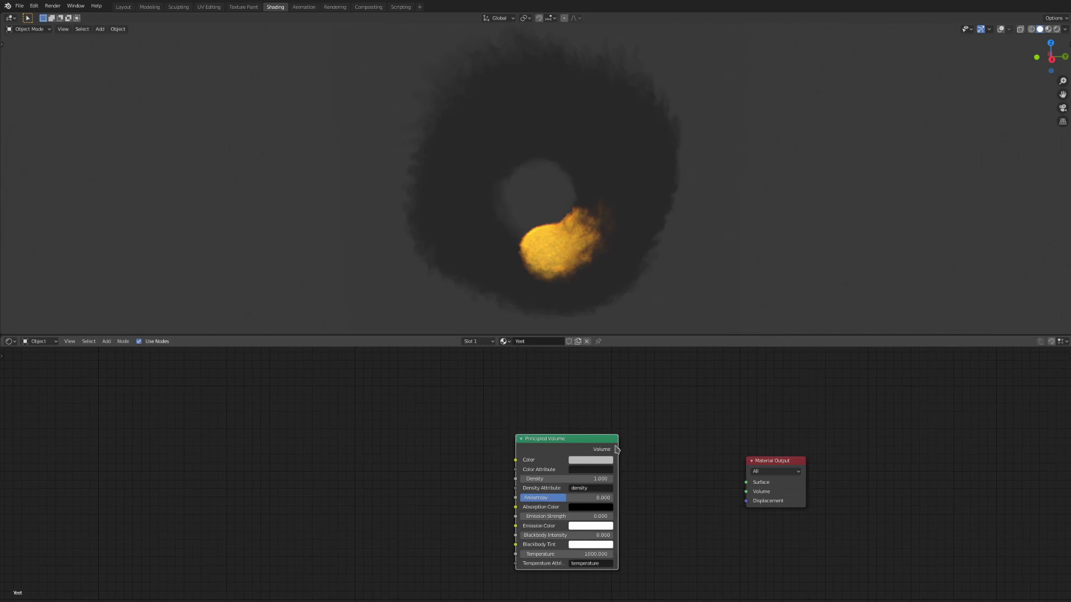
{"action": "left_click_drag", "start_coordinate": [618, 450], "coordinate": [746, 491]}
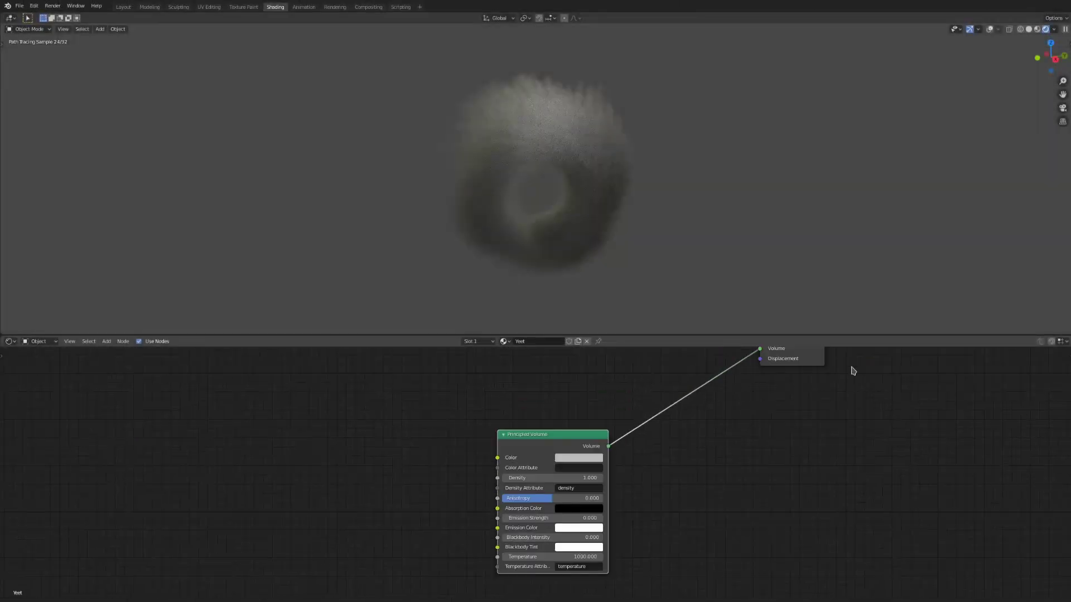
{"action": "left_click_drag", "start_coordinate": [808, 359], "coordinate": [712, 527]}
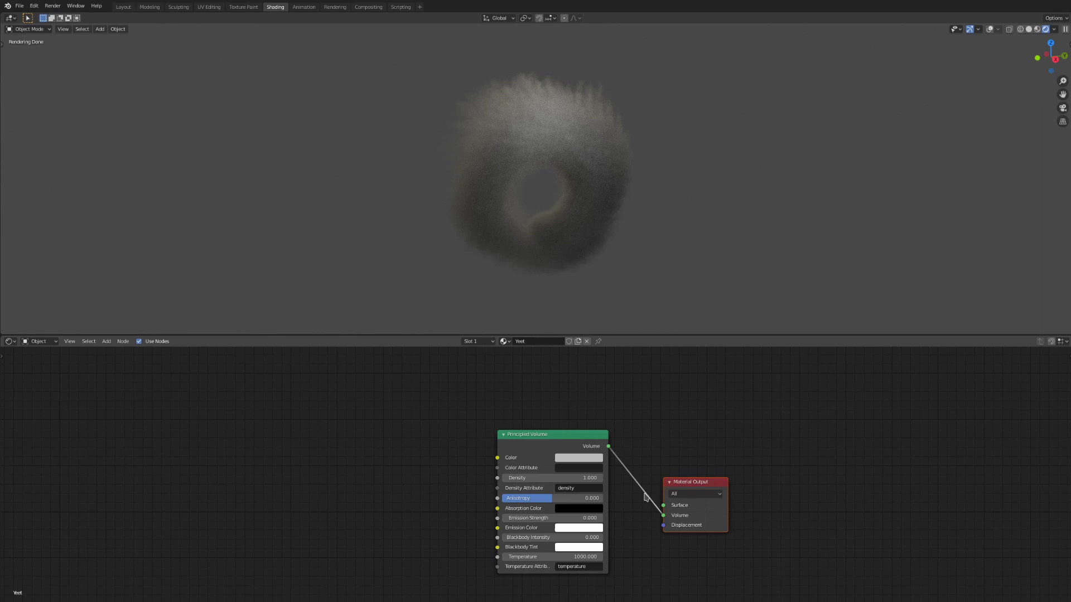
Step: Make the Principled Volume's color red and try density as its Color Attribute, clearing that attribute again
{"action": "left_click", "coordinate": [592, 459]}
{"action": "left_click", "coordinate": [593, 386]}
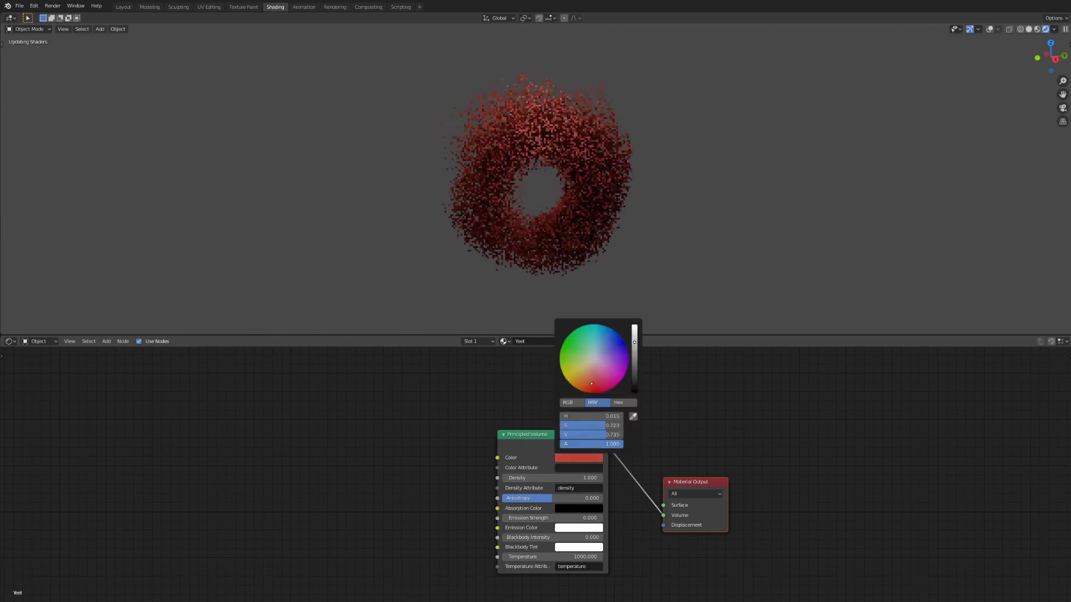
{"action": "left_click", "coordinate": [573, 470]}
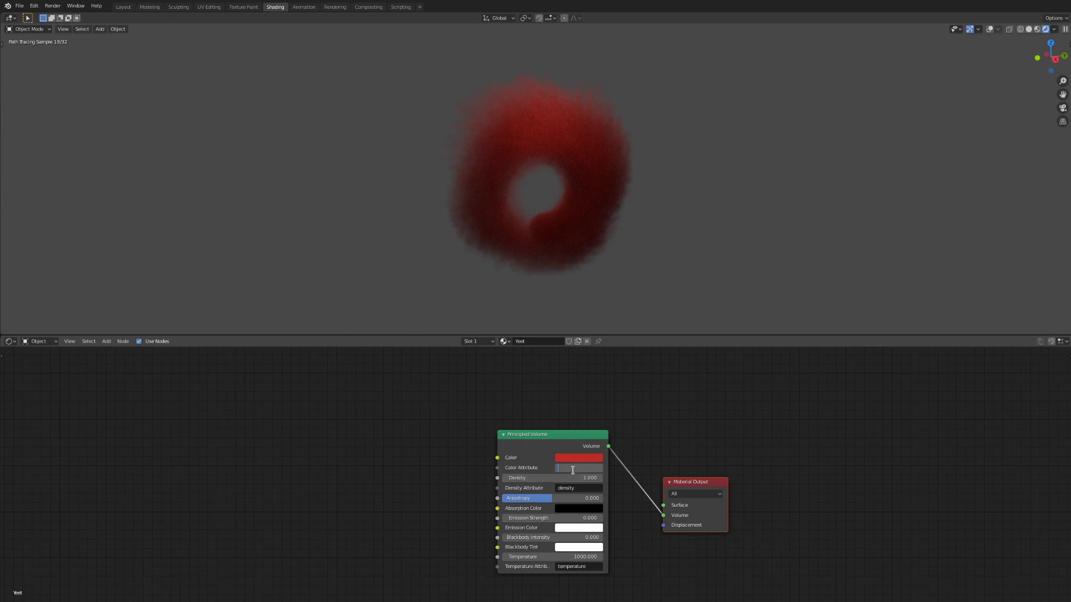
{"action": "type", "text": "density"}
{"action": "key", "text": "Return"}
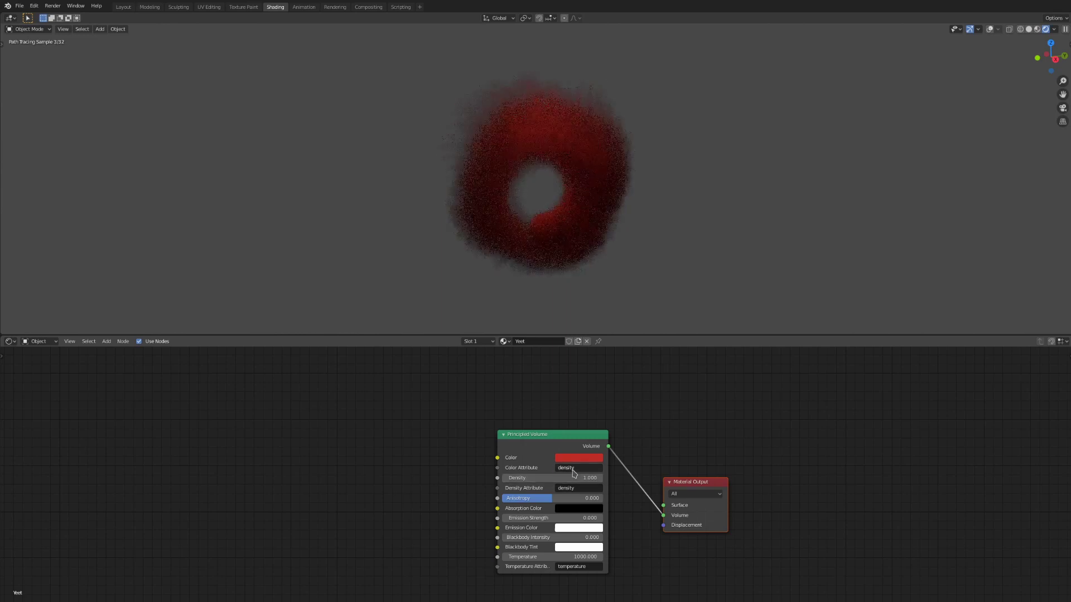
{"action": "left_click", "coordinate": [580, 470]}
{"action": "key", "text": "BackSpace"}
{"action": "key", "text": "Return"}
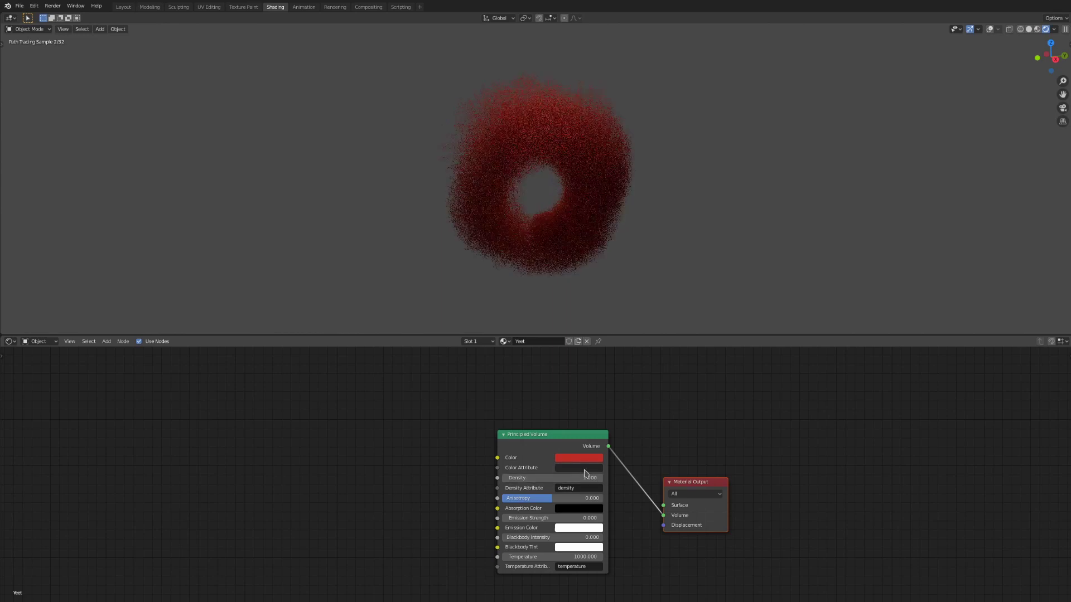
Step: Try a Density of 10 on the Principled Volume node, and settle on a value of 5
{"action": "scroll", "coordinate": [645, 203], "scroll_direction": "up", "scroll_amount": 2}
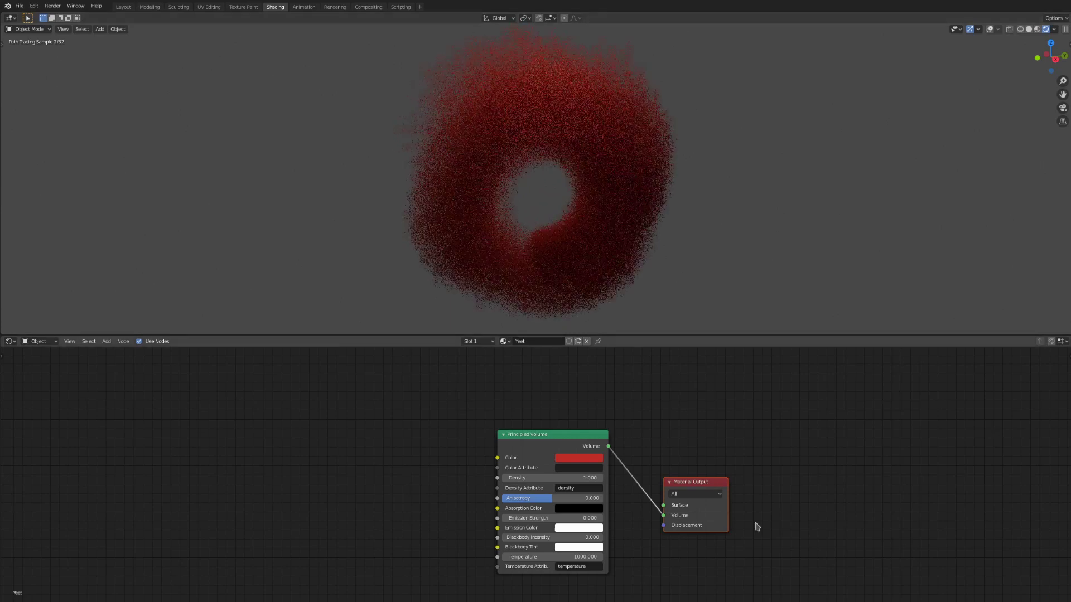
{"action": "left_click", "coordinate": [541, 478]}
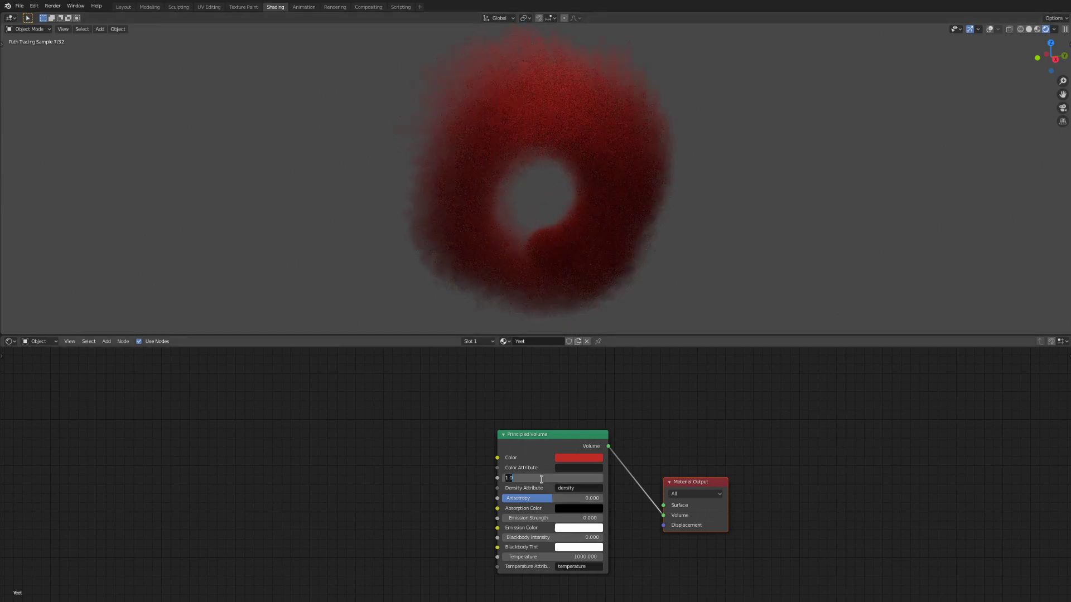
{"action": "type", "text": "10"}
{"action": "key", "text": "Return"}
{"action": "left_click", "coordinate": [541, 478]}
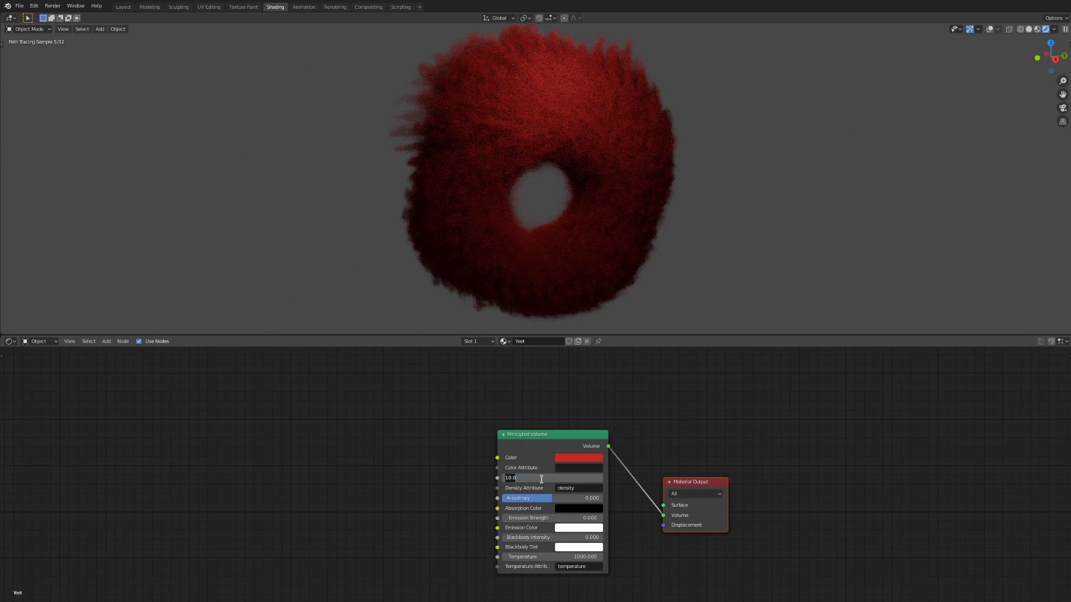
{"action": "type", "text": "12"}
{"action": "key", "text": "Return"}
{"action": "left_click", "coordinate": [541, 479]}
{"action": "type", "text": "5"}
{"action": "key", "text": "Return"}
Step: Try temperature and flame as the Density Attribute, and restore it to density
{"action": "left_click", "coordinate": [567, 489]}
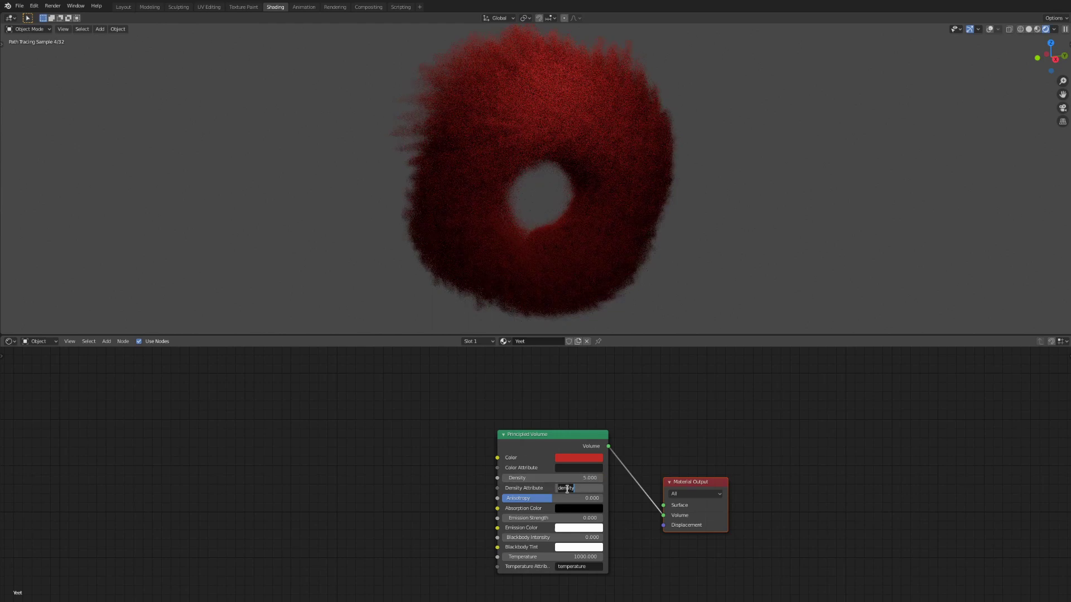
{"action": "key", "text": "BackSpace"}
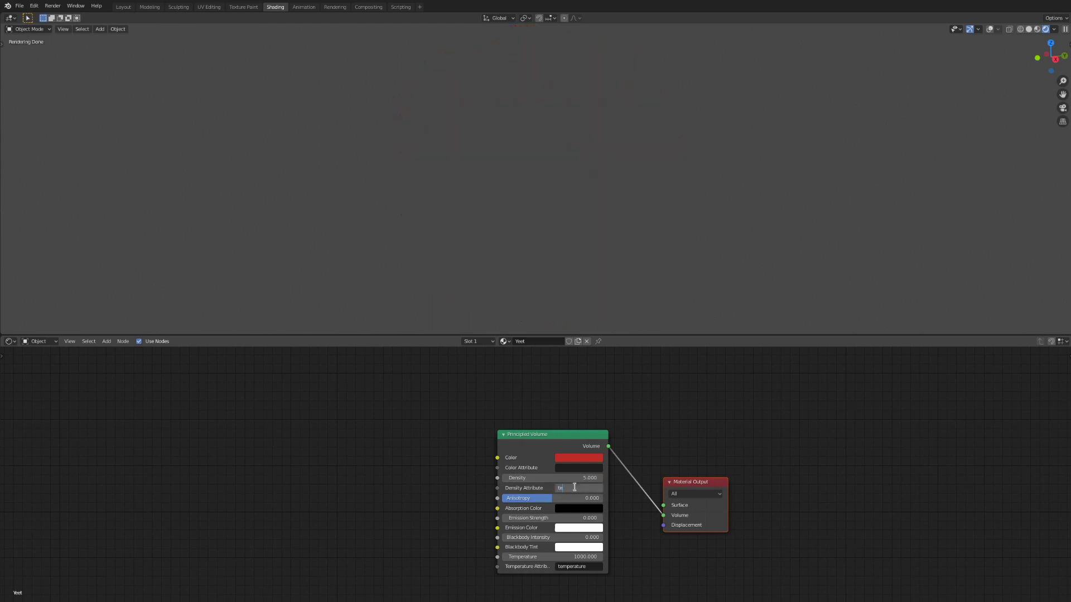
{"action": "type", "text": "temperature"}
{"action": "key", "text": "Return"}
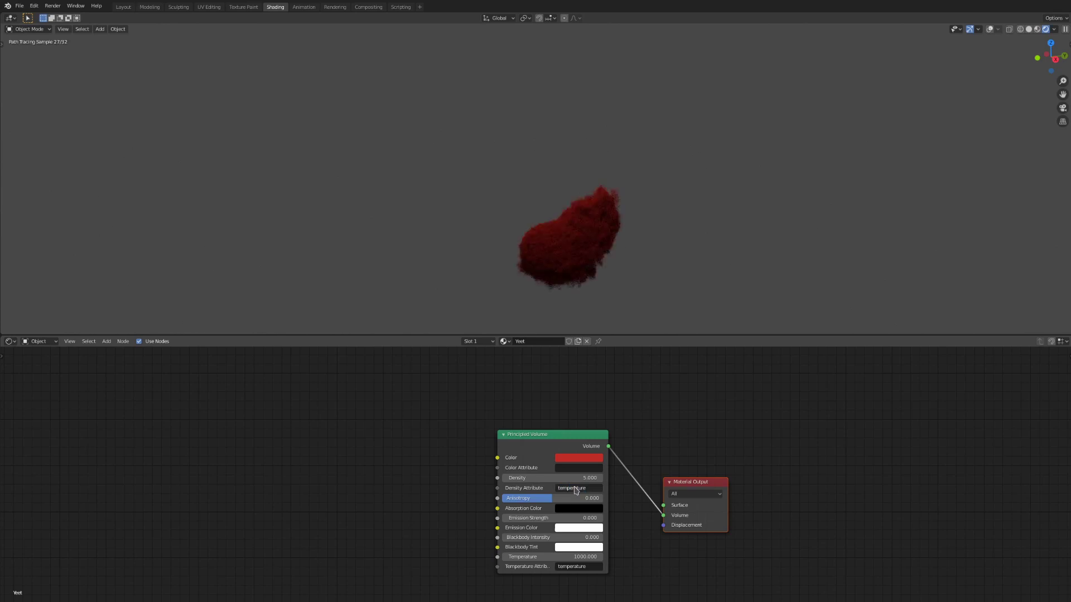
{"action": "left_click", "coordinate": [576, 490]}
{"action": "type", "text": "flame"}
{"action": "key", "text": "Return"}
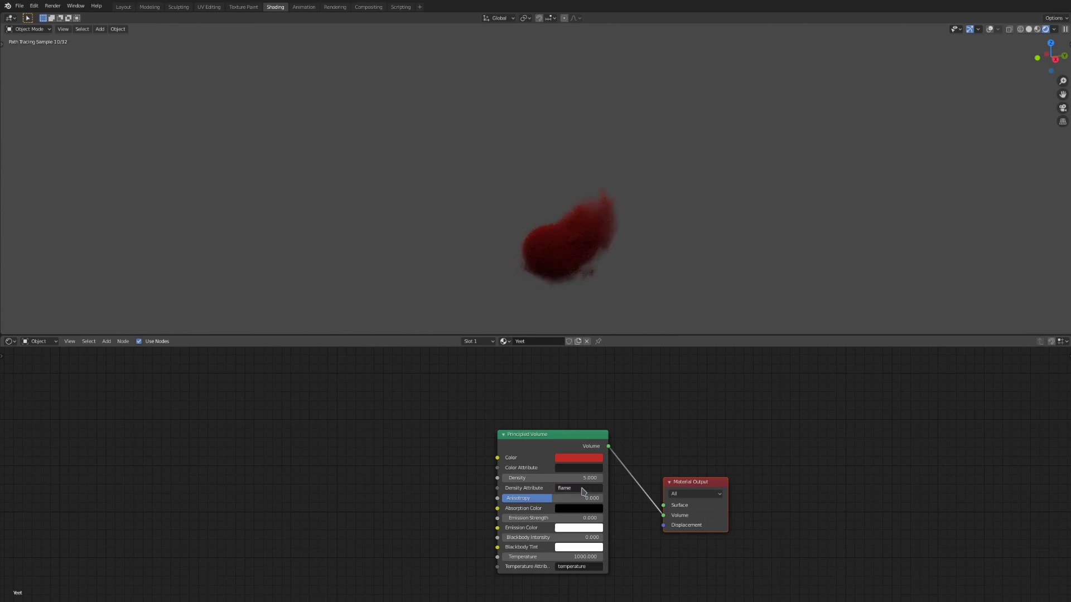
{"action": "left_click", "coordinate": [582, 490]}
{"action": "type", "text": "density"}
{"action": "key", "text": "Return"}
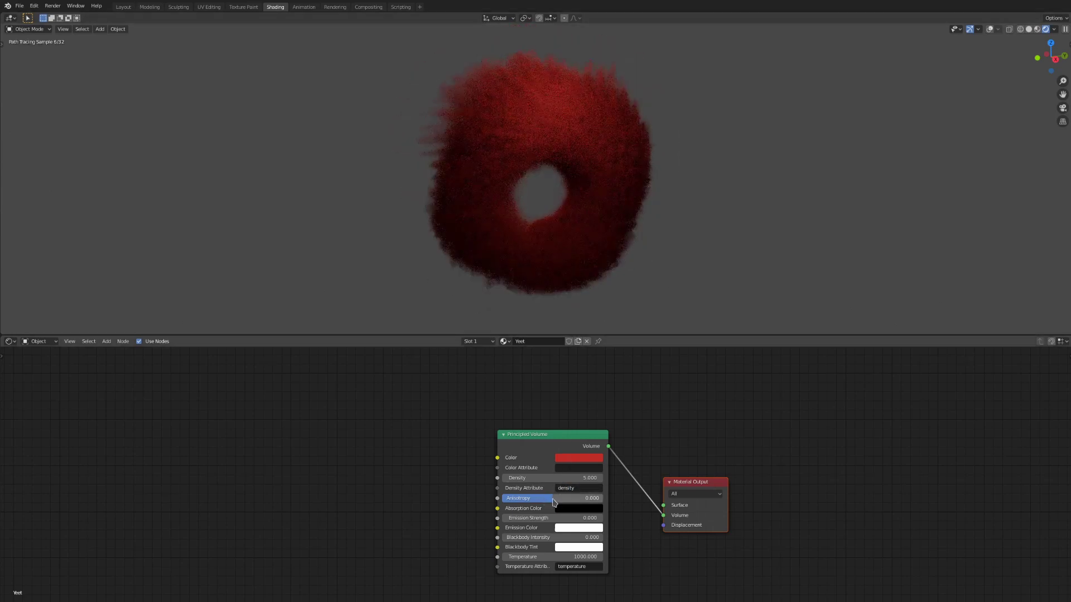
Step: Set the volume's Anisotropy to about 0.545 and change its Color to a pale pink
{"action": "mouse_move", "coordinate": [555, 498]}
{"action": "left_mouse_down"}
{"action": "mouse_move", "coordinate": [596, 498]}
{"action": "mouse_move", "coordinate": [512, 499]}
{"action": "mouse_move", "coordinate": [579, 498]}
{"action": "left_mouse_up"}
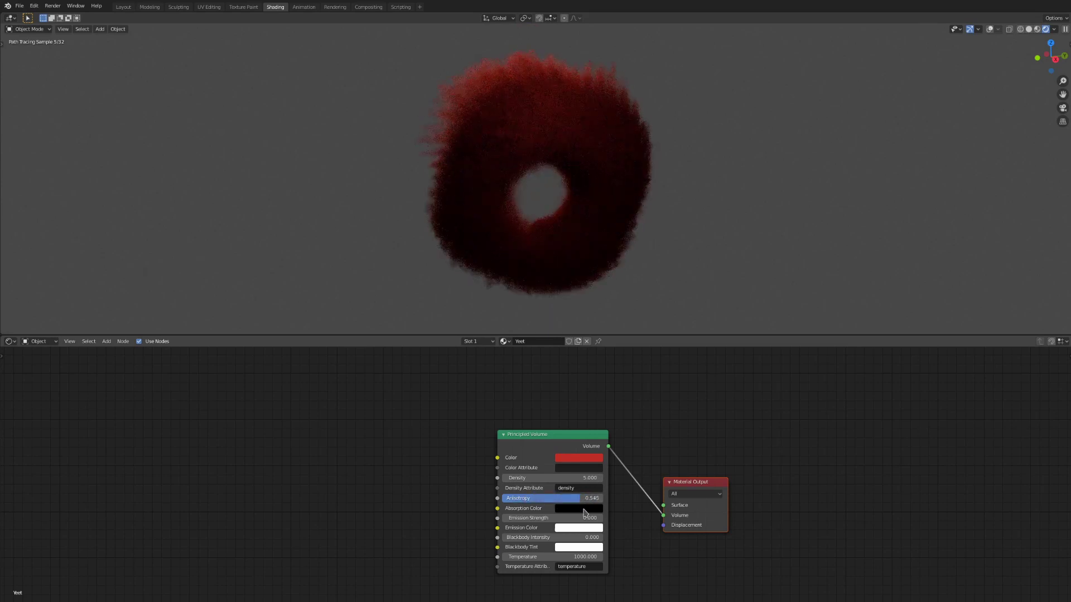
{"action": "left_click", "coordinate": [575, 459]}
{"action": "left_click", "coordinate": [593, 365]}
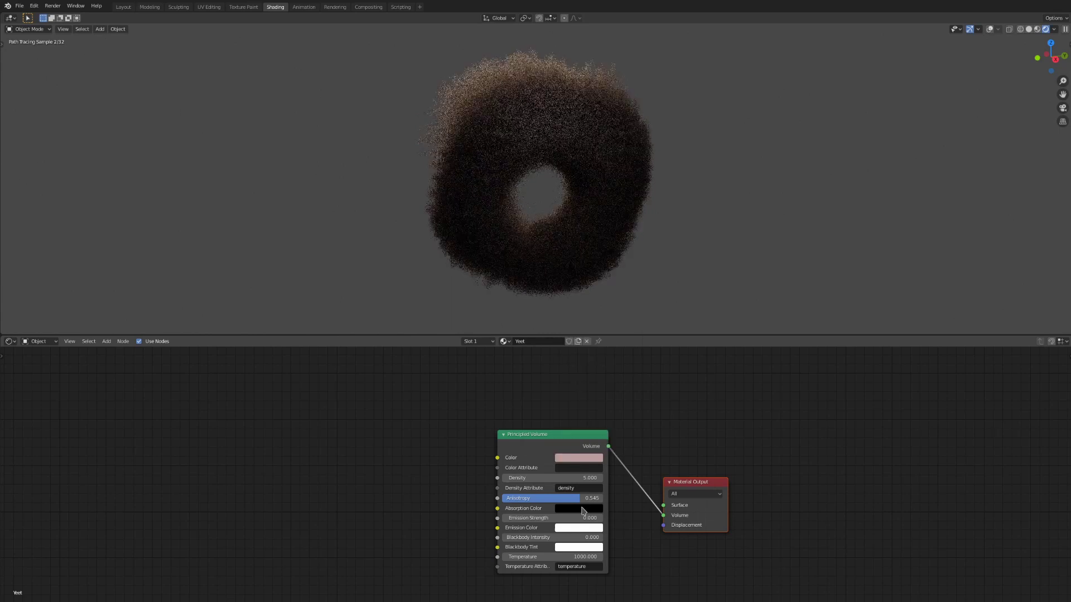
Step: Change the Principled Volume's Absorption Color to a mid-light grey
{"action": "left_click", "coordinate": [580, 509]}
{"action": "left_click_drag", "start_coordinate": [634, 442], "coordinate": [635, 401]}
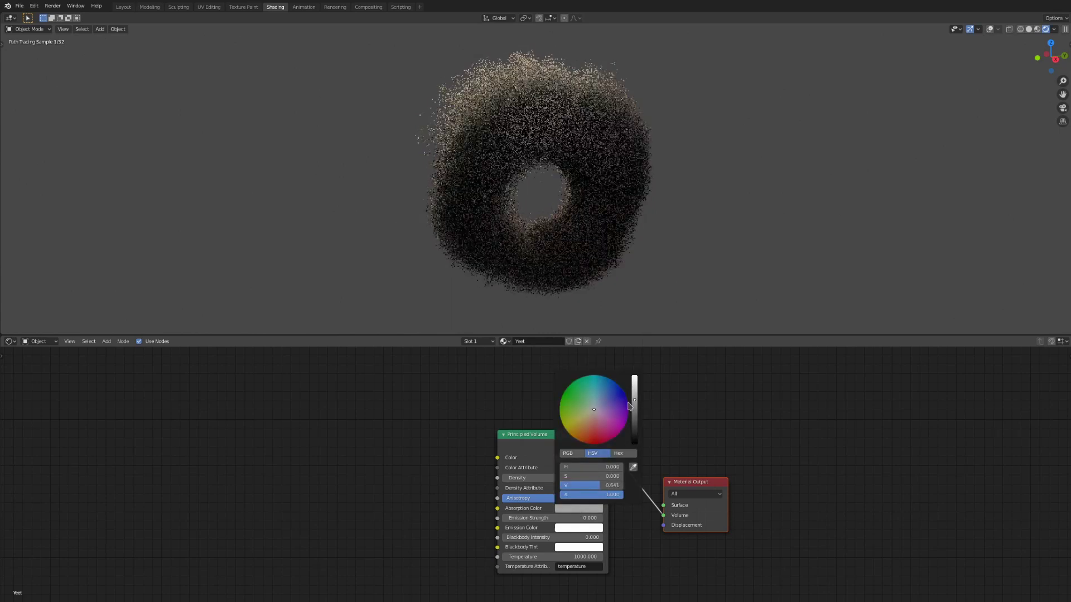
{"action": "left_click", "coordinate": [586, 443]}
{"action": "left_click_drag", "start_coordinate": [586, 442], "coordinate": [593, 411]}
Step: Set the Emission Strength to 0.3 and the Emission Color to a salmon pink
{"action": "left_click_drag", "start_coordinate": [580, 518], "coordinate": [591, 518]}
{"action": "left_click", "coordinate": [600, 519]}
{"action": "left_click", "coordinate": [599, 518]}
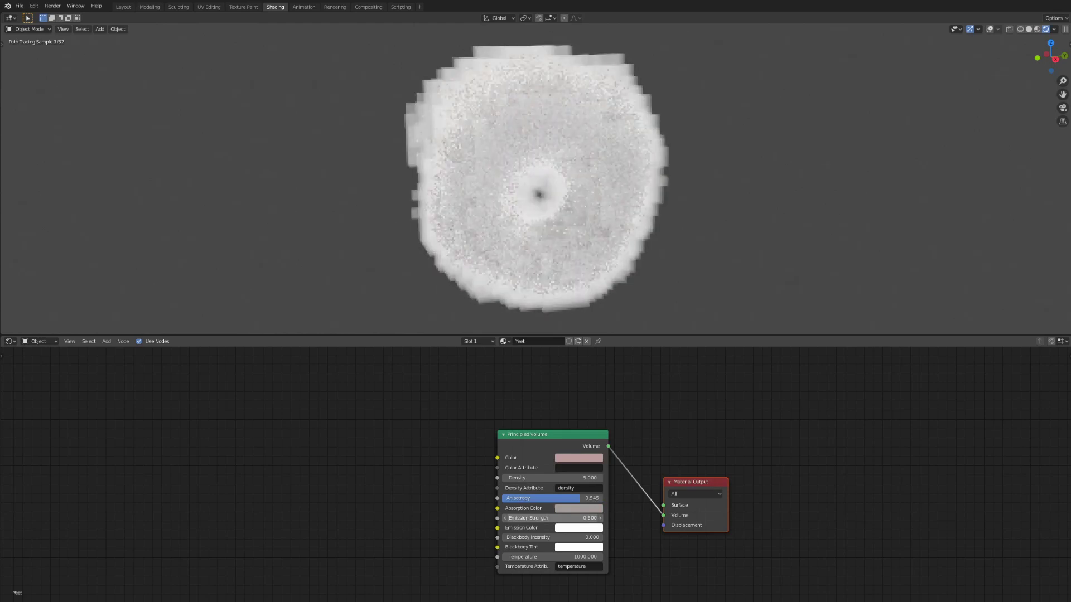
{"action": "left_click", "coordinate": [599, 518]}
{"action": "left_click", "coordinate": [579, 528]}
{"action": "left_click_drag", "start_coordinate": [586, 454], "coordinate": [594, 445]}
Step: Add a Volume Info node in the free space before the Principled Volume node
{"action": "middle_click_drag", "start_coordinate": [378, 505], "coordinate": [411, 482]}
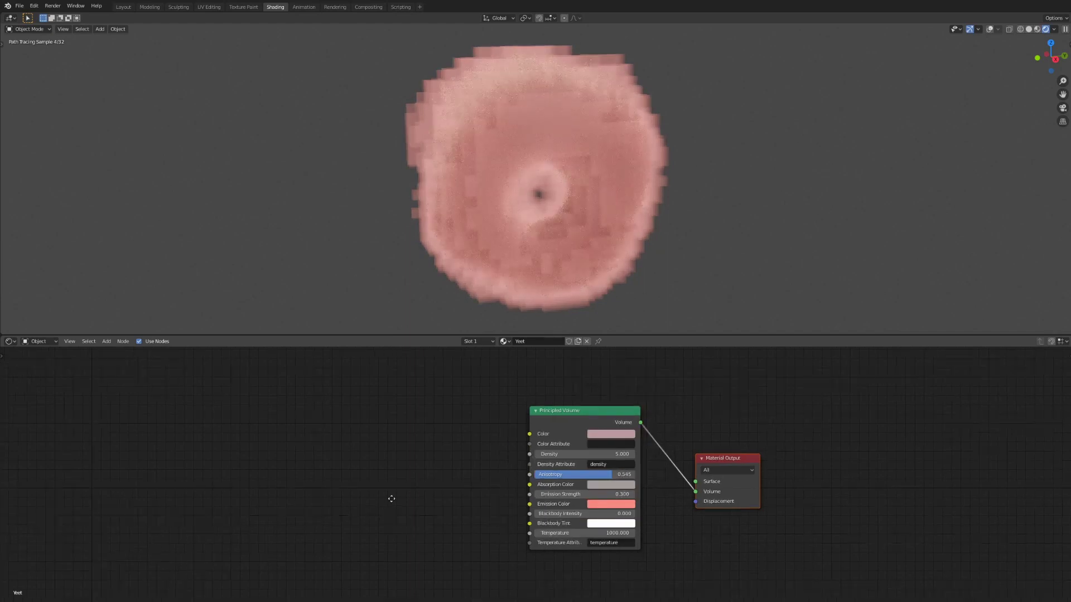
{"action": "scroll", "coordinate": [413, 482], "scroll_direction": "up", "scroll_amount": 1}
{"action": "key", "text": "shift+a"}
{"action": "left_click", "coordinate": [357, 452]}
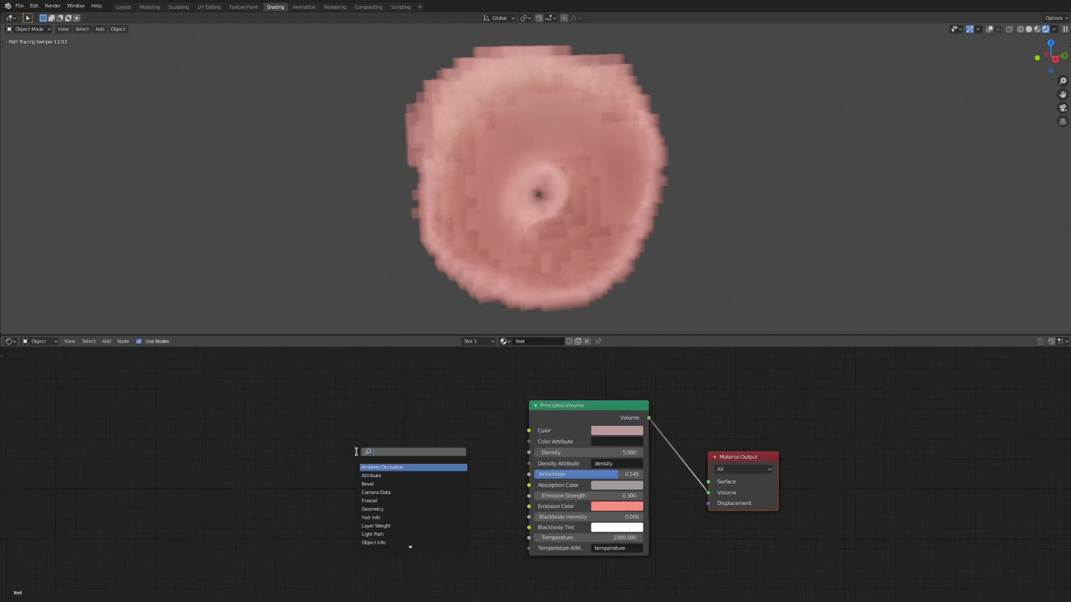
{"action": "type", "text": "volu"}
{"action": "key", "text": "Return"}
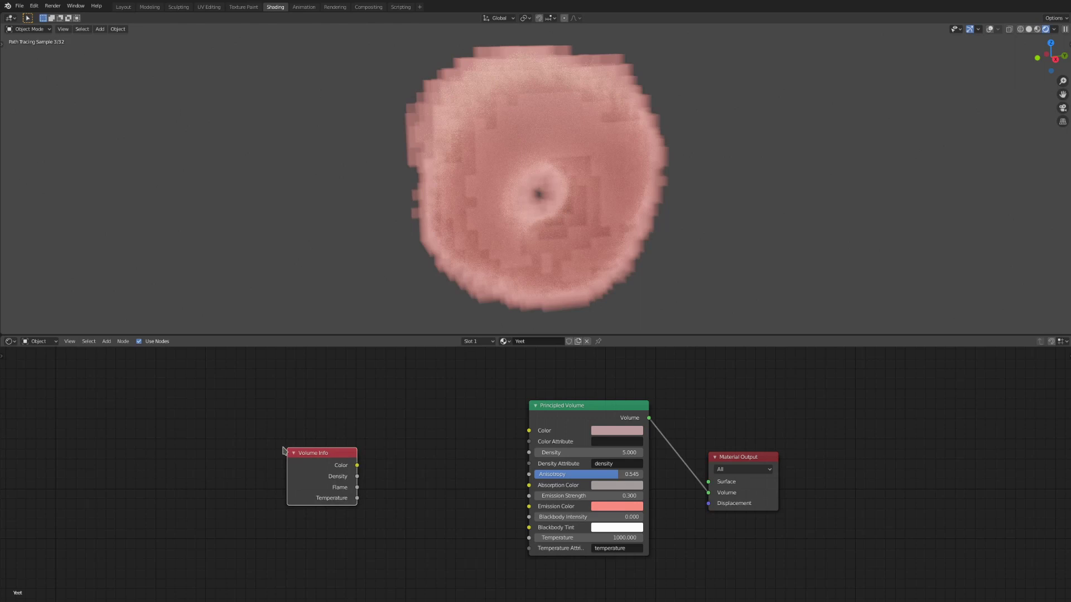
Step: Try driving Emission Strength with the Volume Info node's Density output, and cut the link again
{"action": "left_click_drag", "start_coordinate": [357, 477], "coordinate": [540, 501]}
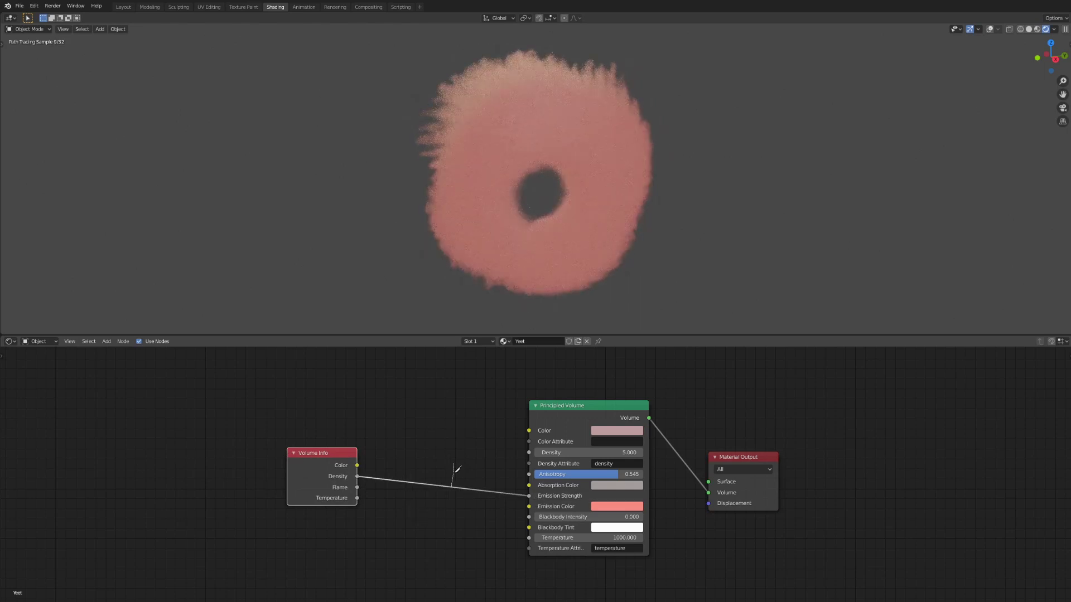
{"action": "right_click_drag", "start_coordinate": [453, 487], "coordinate": [451, 510], "text": "ctrl"}
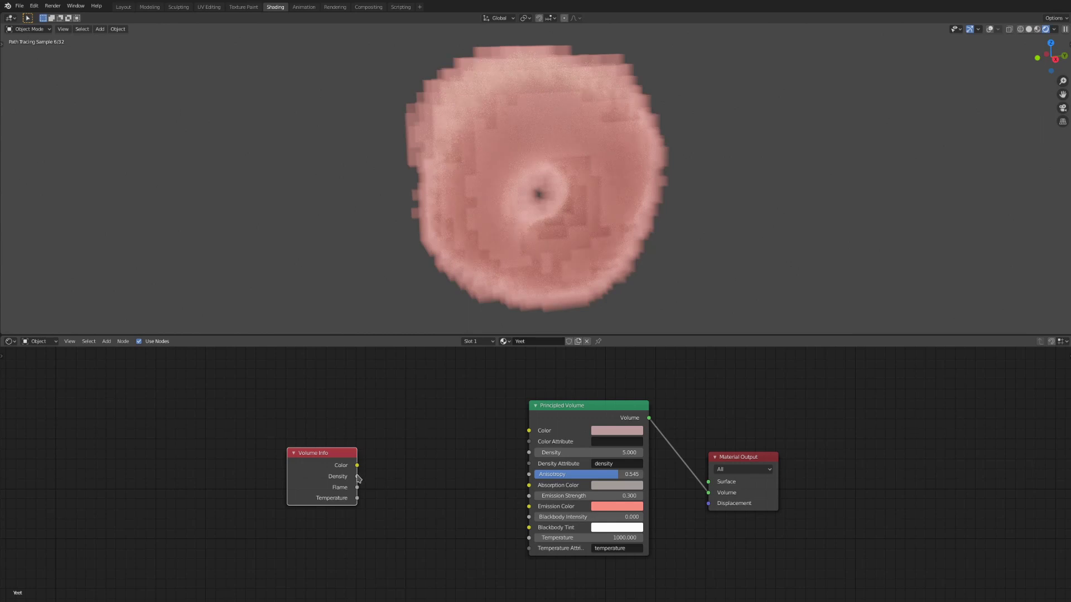
{"action": "left_click_drag", "start_coordinate": [357, 477], "coordinate": [530, 496]}
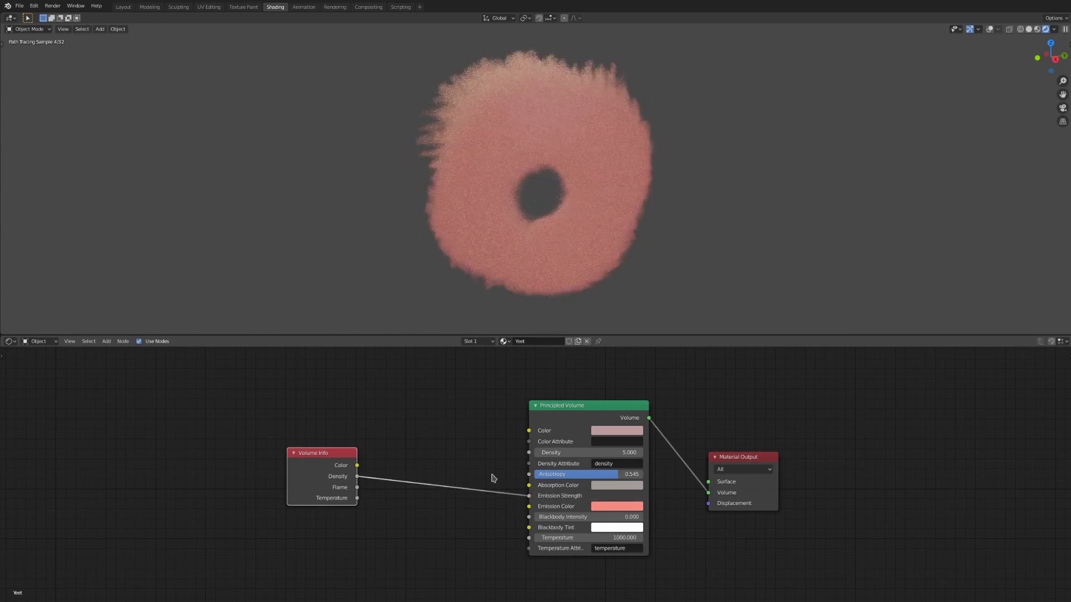
{"action": "right_click_drag", "start_coordinate": [493, 478], "coordinate": [494, 498], "text": "ctrl"}
Step: Set the Emission Strength to 0 and raise the Blackbody Intensity to about 0.977
{"action": "left_click", "coordinate": [586, 494]}
{"action": "key", "text": "Return"}
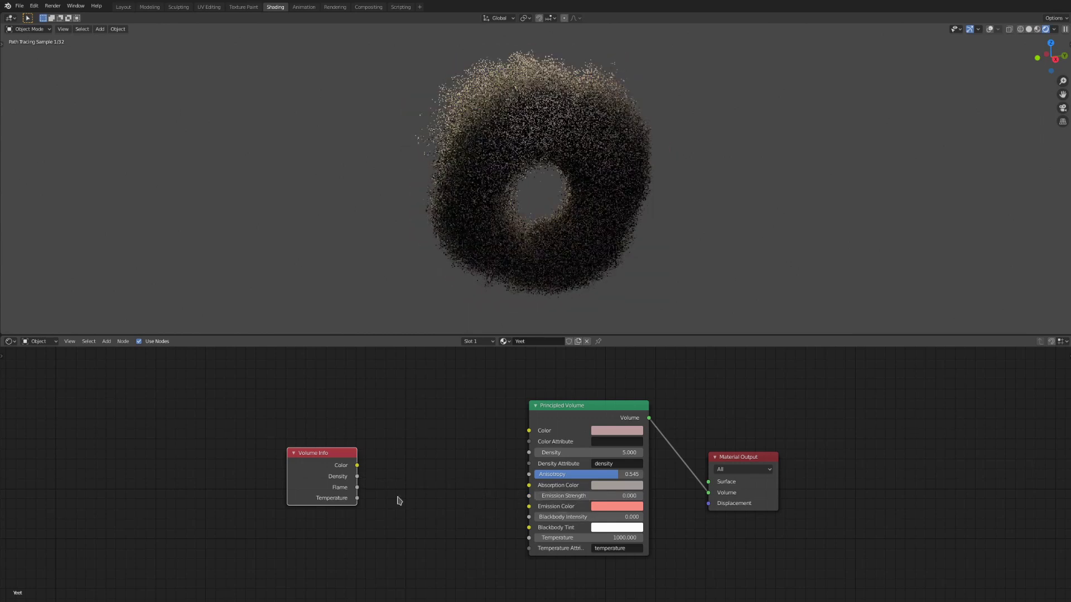
{"action": "left_click_drag", "start_coordinate": [357, 498], "coordinate": [640, 517]}
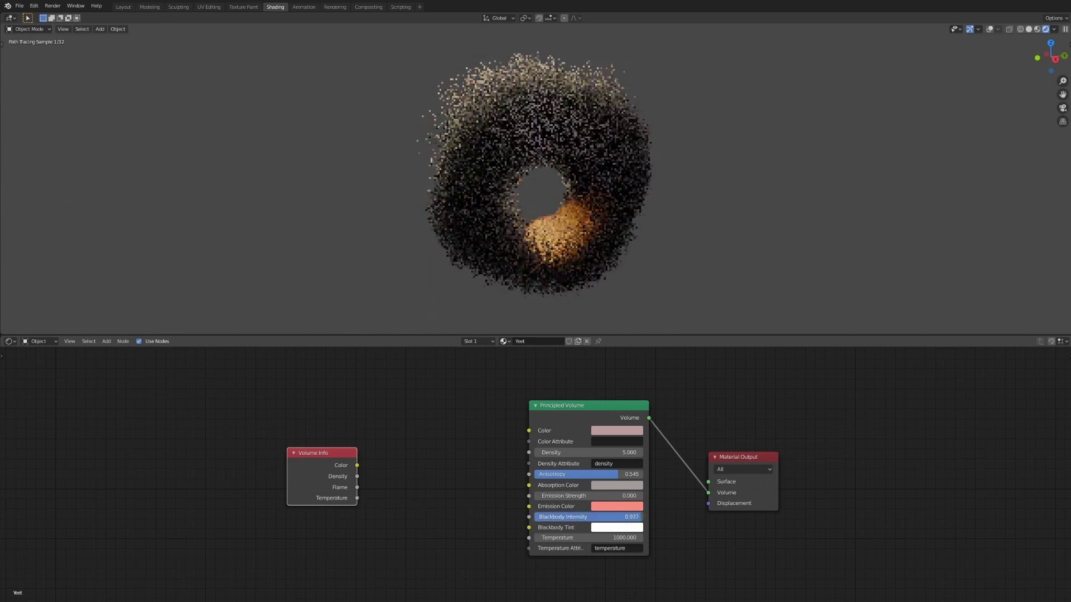
Step: Compare the fire in Solid viewport shading with its Rendered appearance
{"action": "key", "text": "z"}
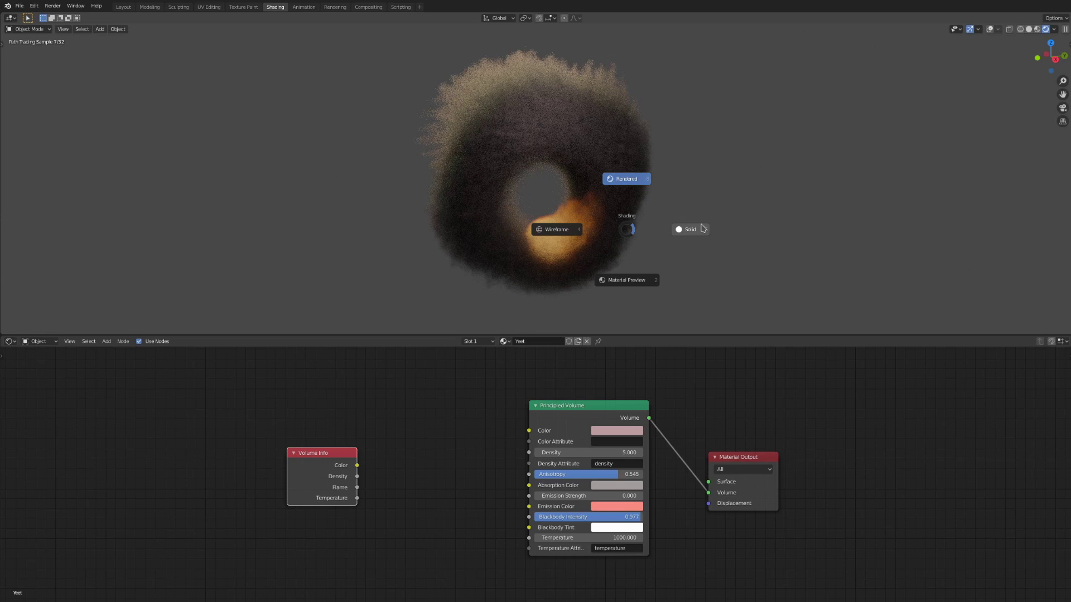
{"action": "left_click", "coordinate": [703, 227]}
{"action": "key", "text": "z"}
{"action": "left_click", "coordinate": [698, 147]}
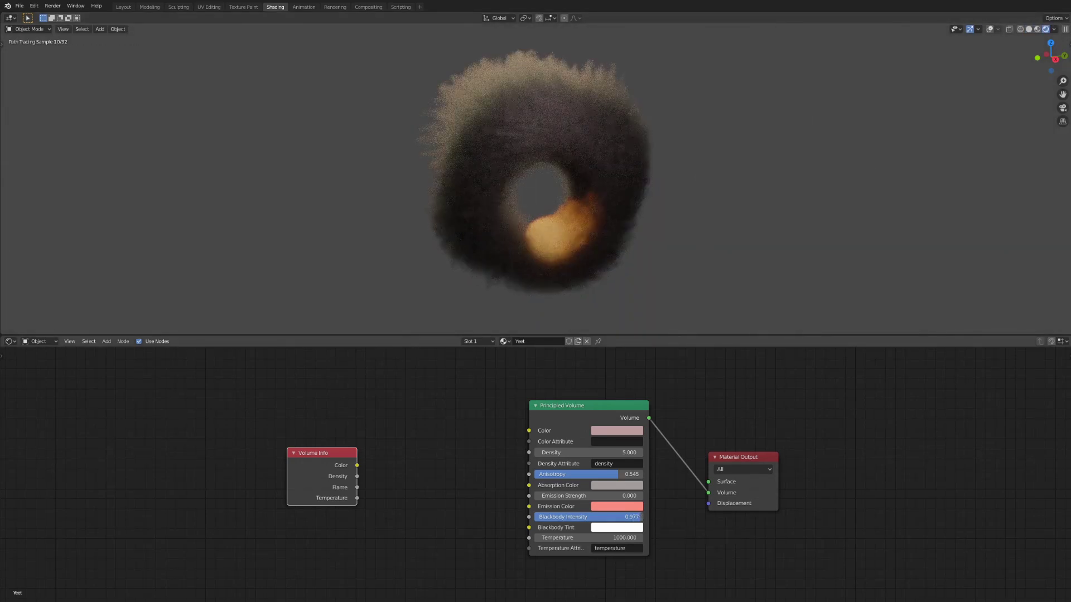
Step: Connect the Volume Info node's Temperature output to the Principled Volume's Blackbody Intensity input
{"action": "left_click_drag", "start_coordinate": [630, 517], "coordinate": [642, 517]}
{"action": "left_click_drag", "start_coordinate": [357, 498], "coordinate": [528, 517]}
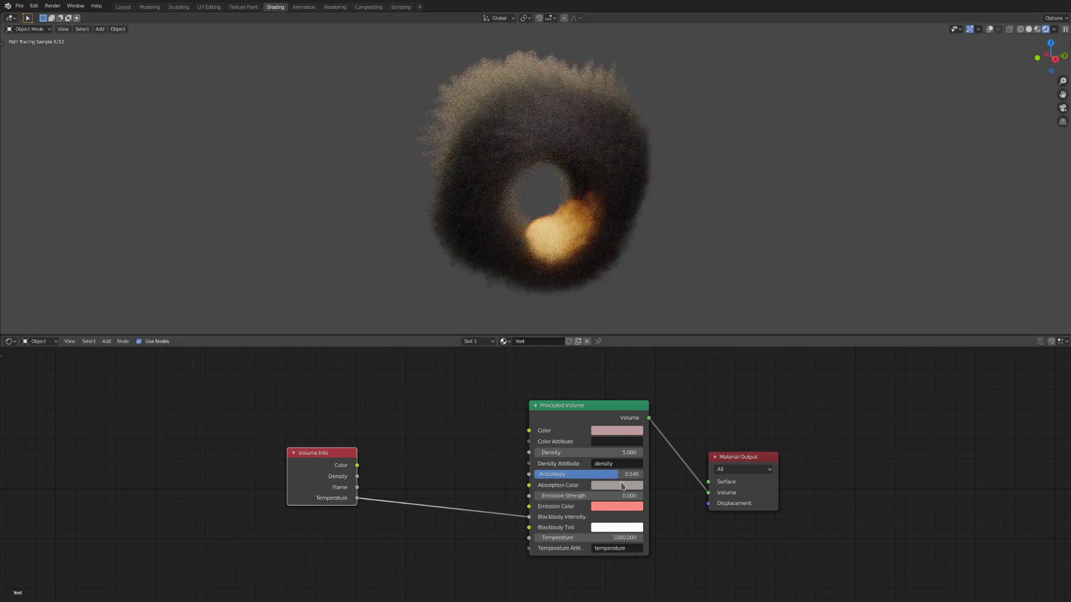
Step: Try different blackbody Temperature values, including 500, and return the Temperature to 1000
{"action": "left_click", "coordinate": [570, 536]}
{"action": "type", "text": "500.0"}
{"action": "key", "text": "Return"}
{"action": "left_click", "coordinate": [570, 537]}
{"action": "type", "text": "500"}
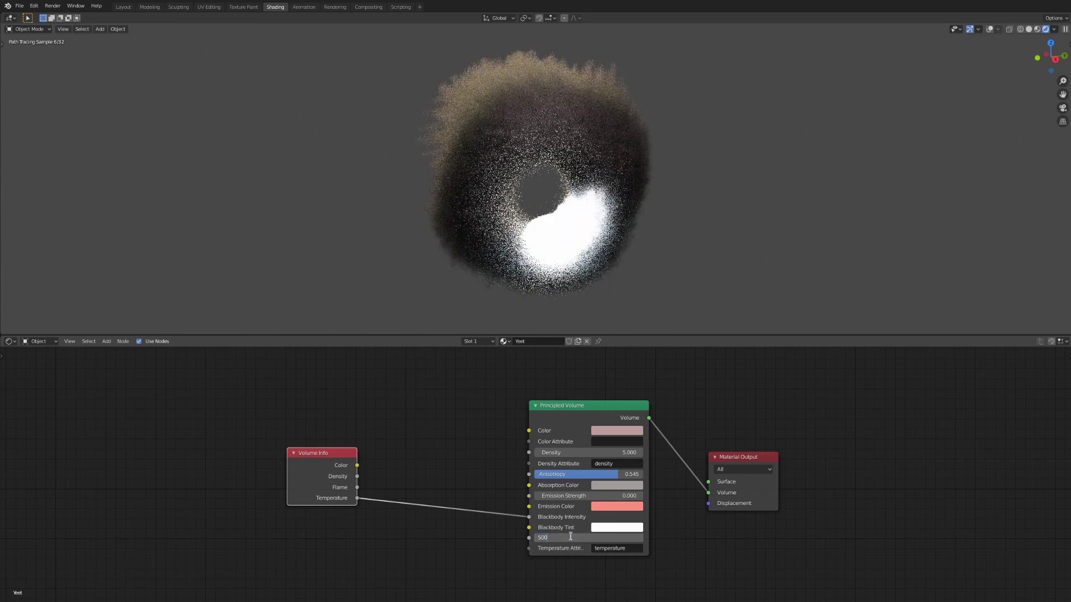
{"action": "key", "text": "Return"}
{"action": "left_click", "coordinate": [570, 537]}
{"action": "type", "text": "10"}
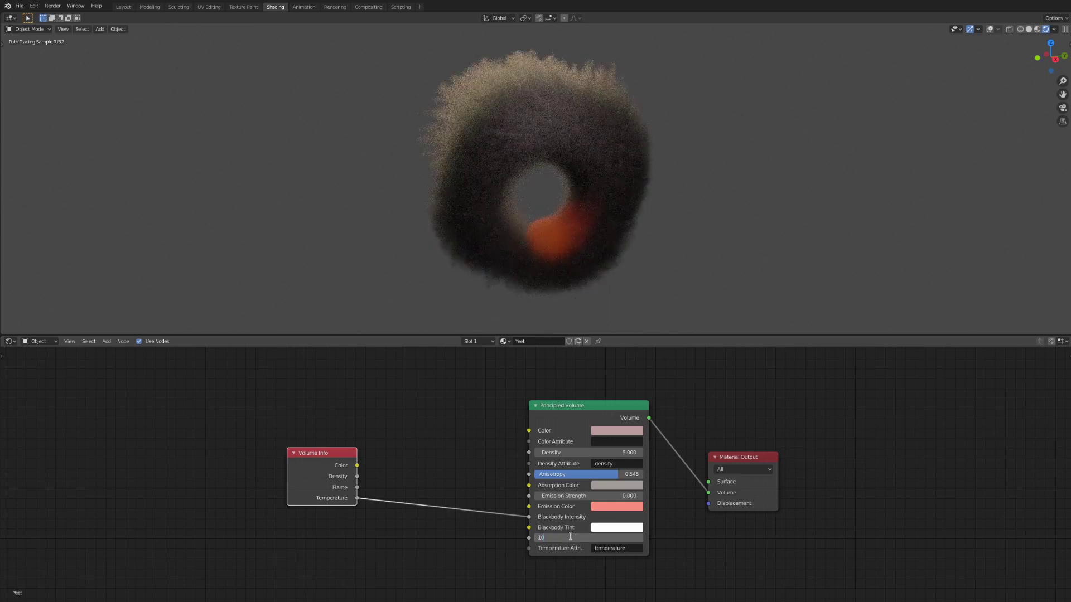
{"action": "key", "text": "Return"}
Step: Change the Principled Volume's Blackbody Tint to black
{"action": "left_click", "coordinate": [611, 528]}
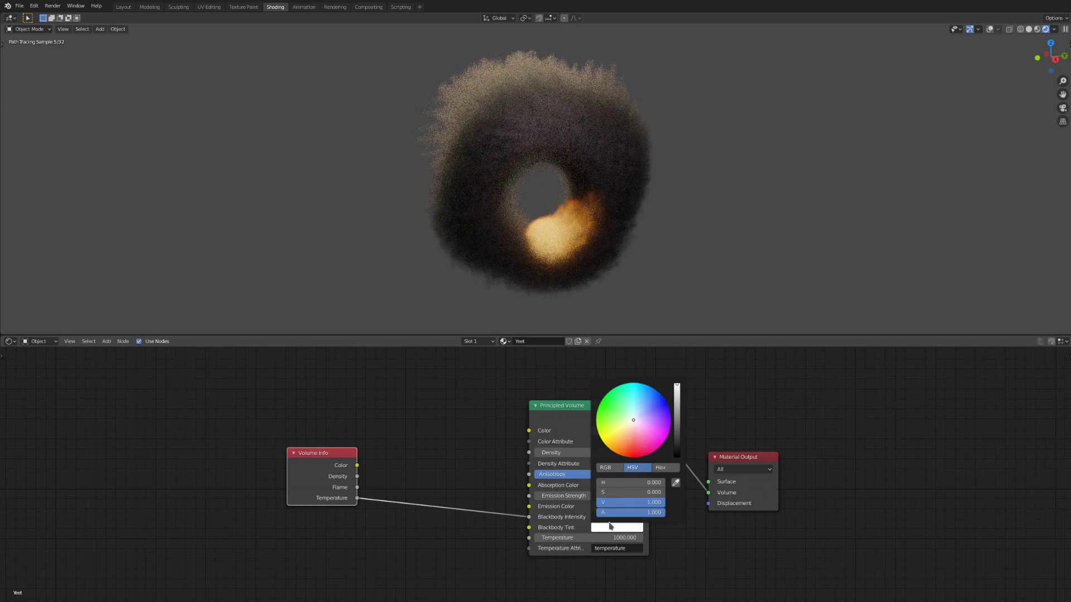
{"action": "left_click", "coordinate": [626, 444]}
{"action": "left_click_drag", "start_coordinate": [626, 444], "coordinate": [676, 457]}
{"action": "left_click", "coordinate": [617, 522]}
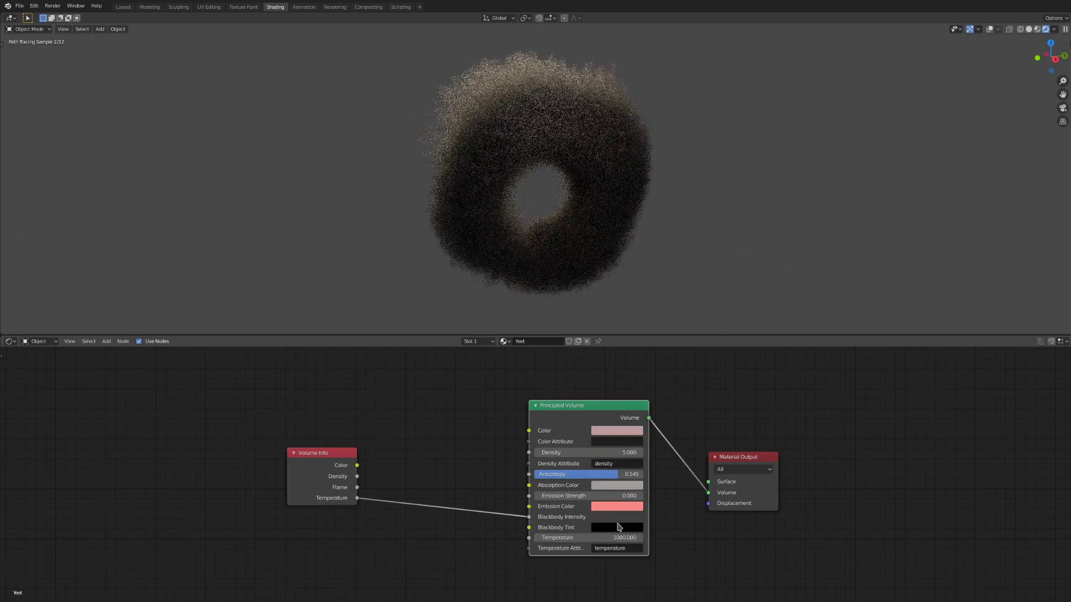
Step: Change the Principled Volume's Blackbody Tint to white and set its Temperature to 10000
{"action": "left_click", "coordinate": [617, 526]}
{"action": "left_click_drag", "start_coordinate": [676, 412], "coordinate": [676, 384]}
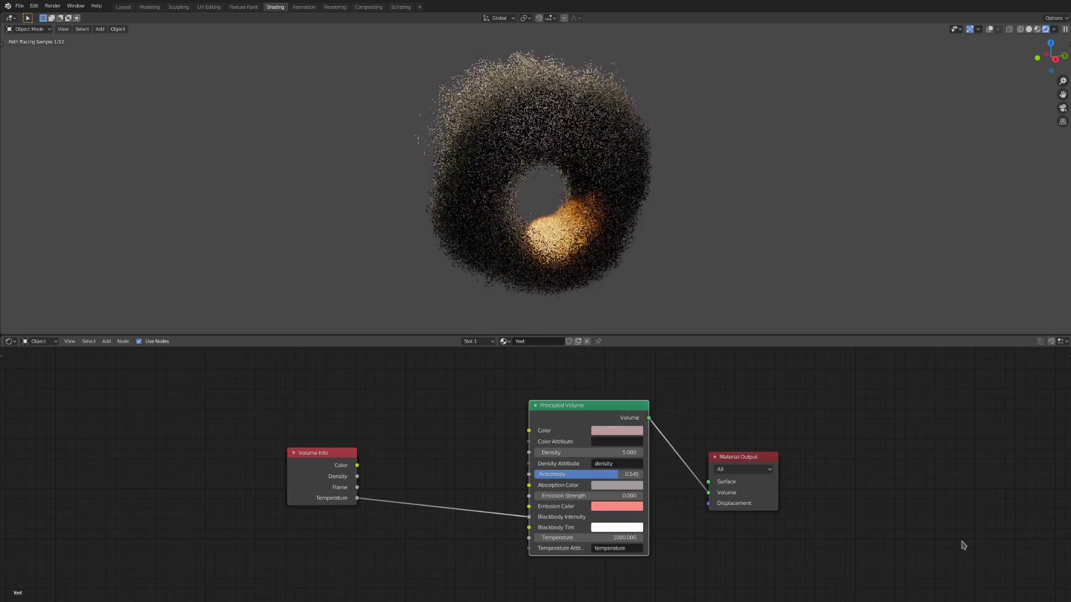
{"action": "left_click", "coordinate": [626, 538]}
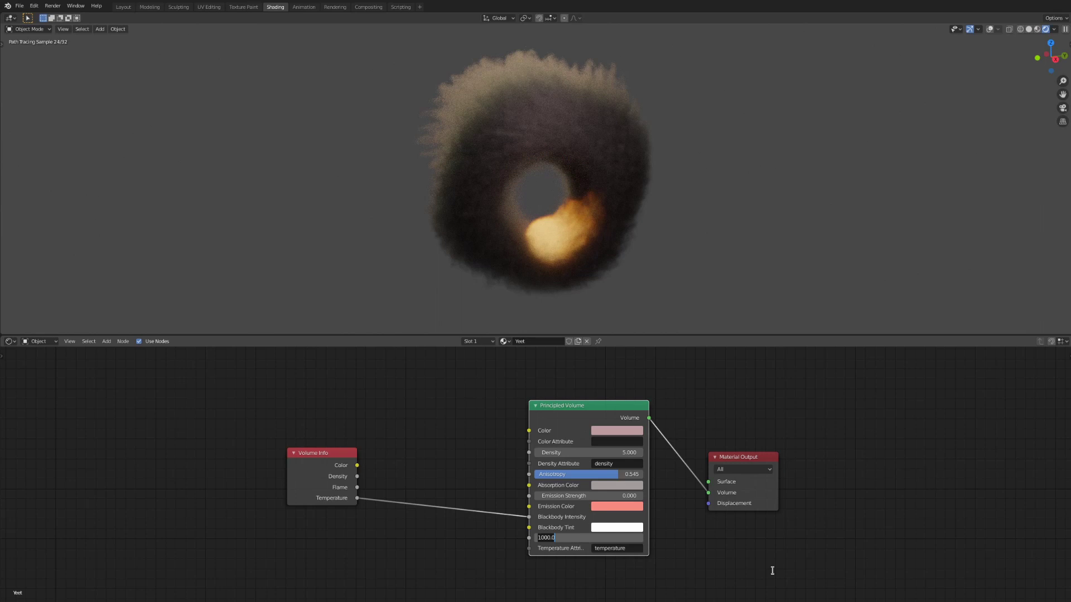
{"action": "type", "text": "1"}
{"action": "key", "text": "Return"}
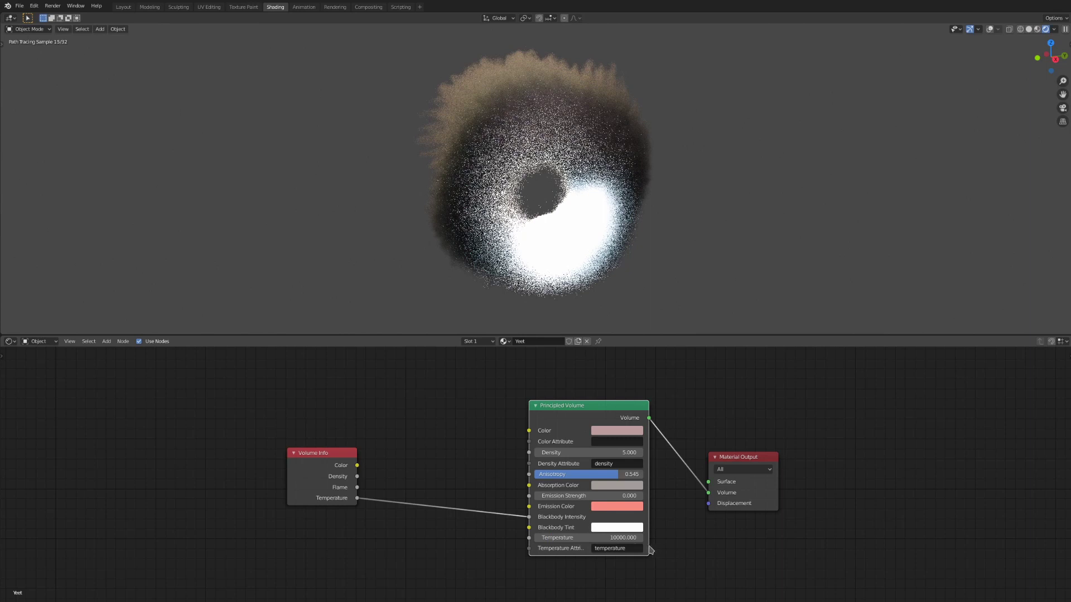
Step: Set the Principled Volume's blackbody Temperature back to 1000
{"action": "left_click", "coordinate": [613, 538]}
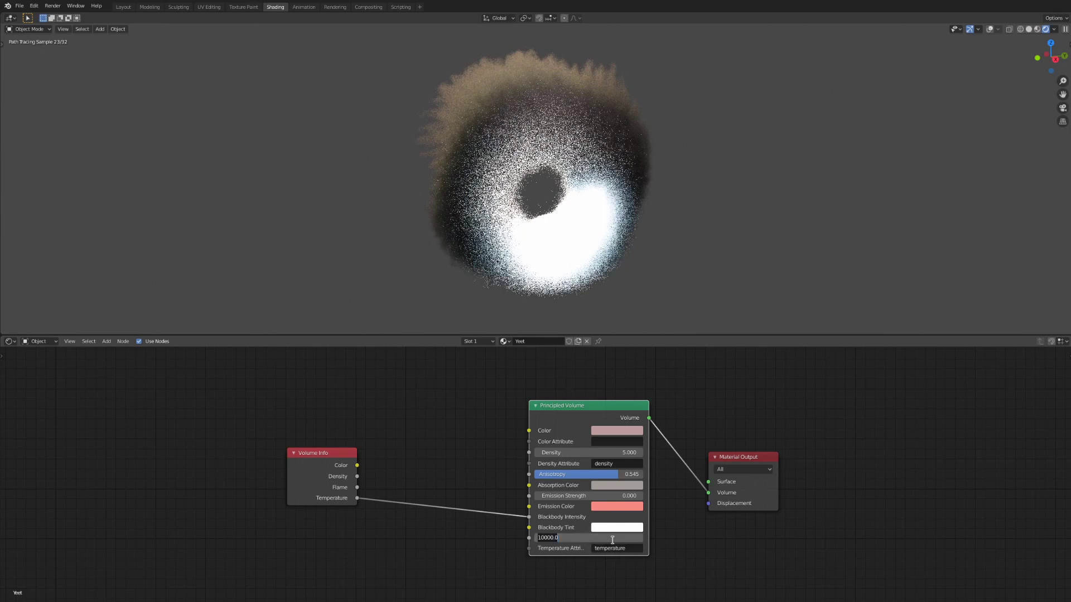
{"action": "type", "text": "1000"}
{"action": "key", "text": "Return"}
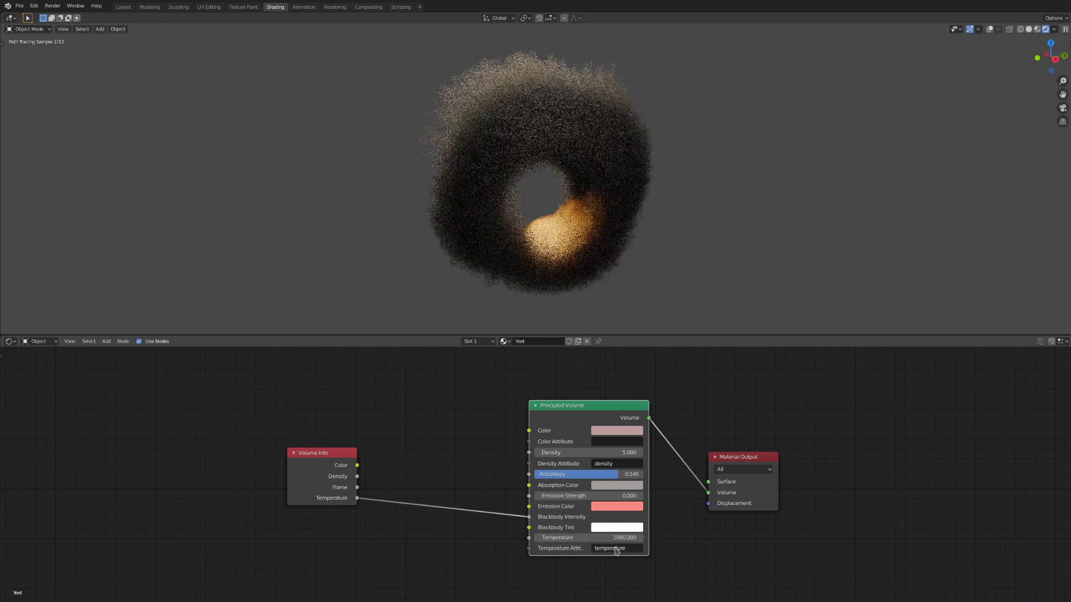
Step: Set the Temperature Attribute to density and cut the link between Volume Info's Temperature output and Blackbody Intensity
{"action": "left_click", "coordinate": [616, 548]}
{"action": "type", "text": "density"}
{"action": "key", "text": "Return"}
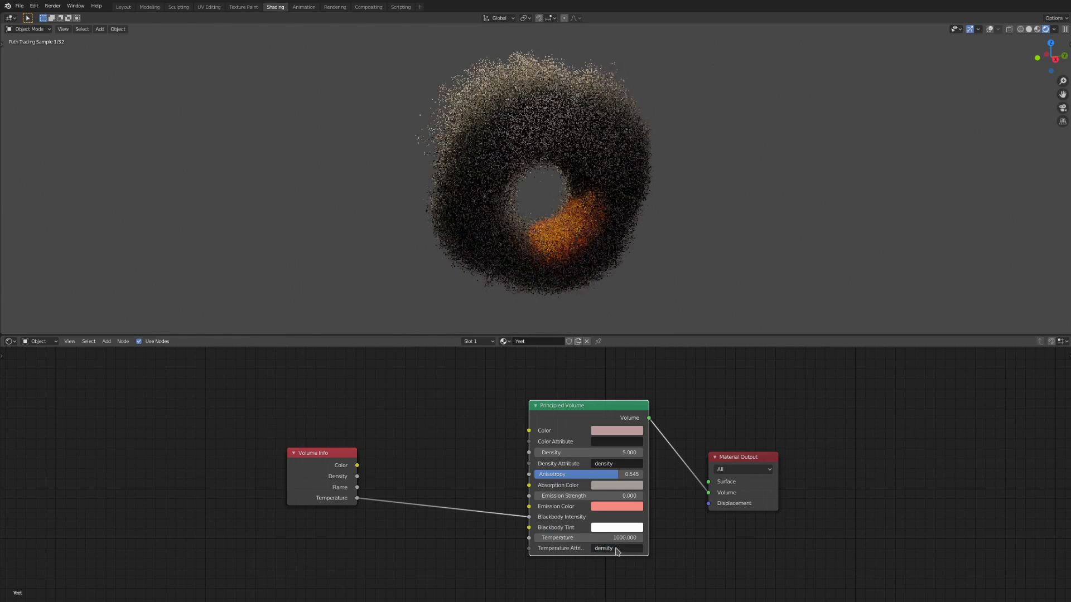
{"action": "right_click_drag", "start_coordinate": [471, 498], "coordinate": [488, 535], "text": "ctrl"}
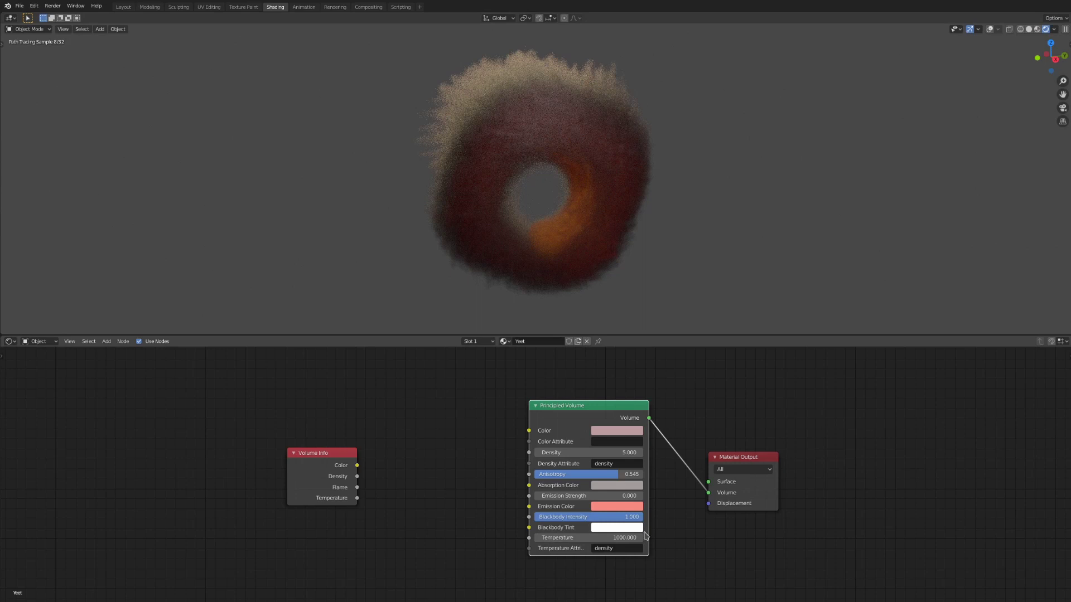
Step: Try flames and flame as the Principled Volume's Temperature Attribute
{"action": "left_click", "coordinate": [624, 549]}
{"action": "type", "text": "t"}
{"action": "key", "text": "Return"}
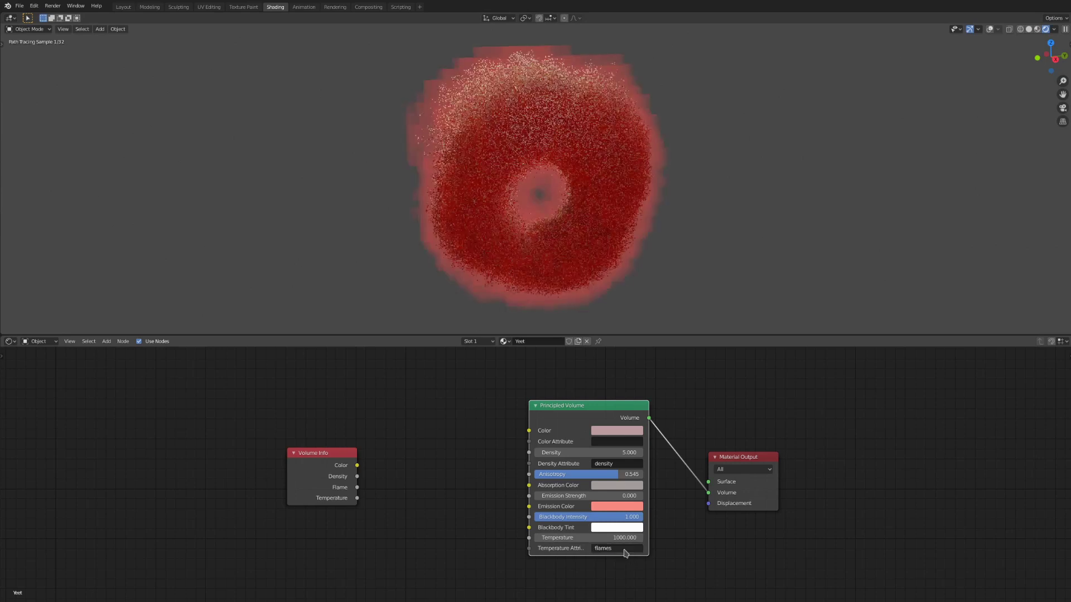
{"action": "left_click", "coordinate": [629, 549]}
{"action": "type", "text": "flame"}
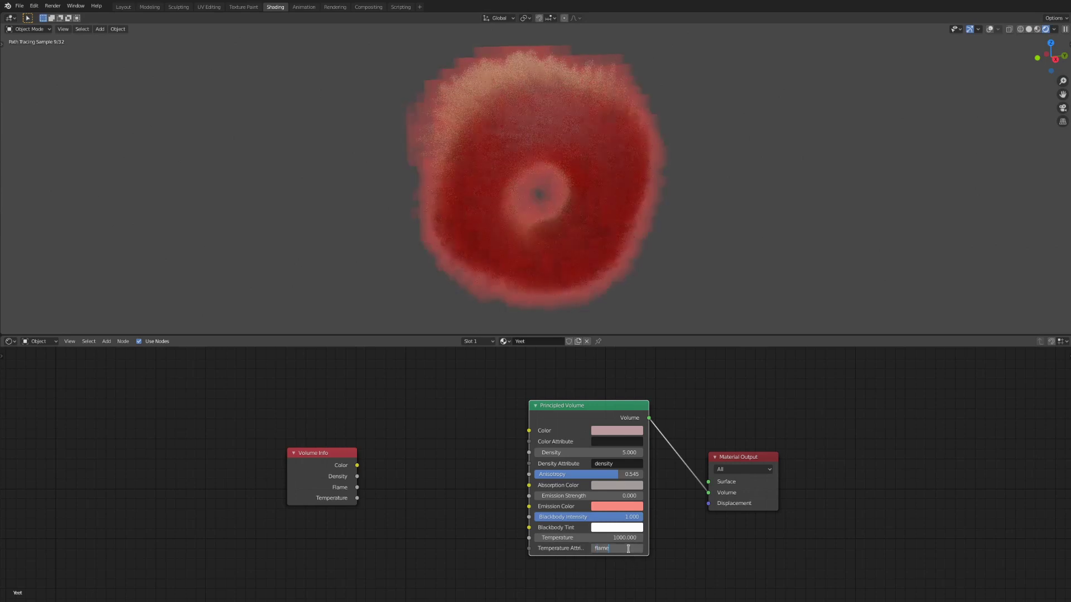
{"action": "key", "text": "Return"}
Step: Set the Principled Volume's Temperature Attribute back to temperature
{"action": "left_click", "coordinate": [618, 547]}
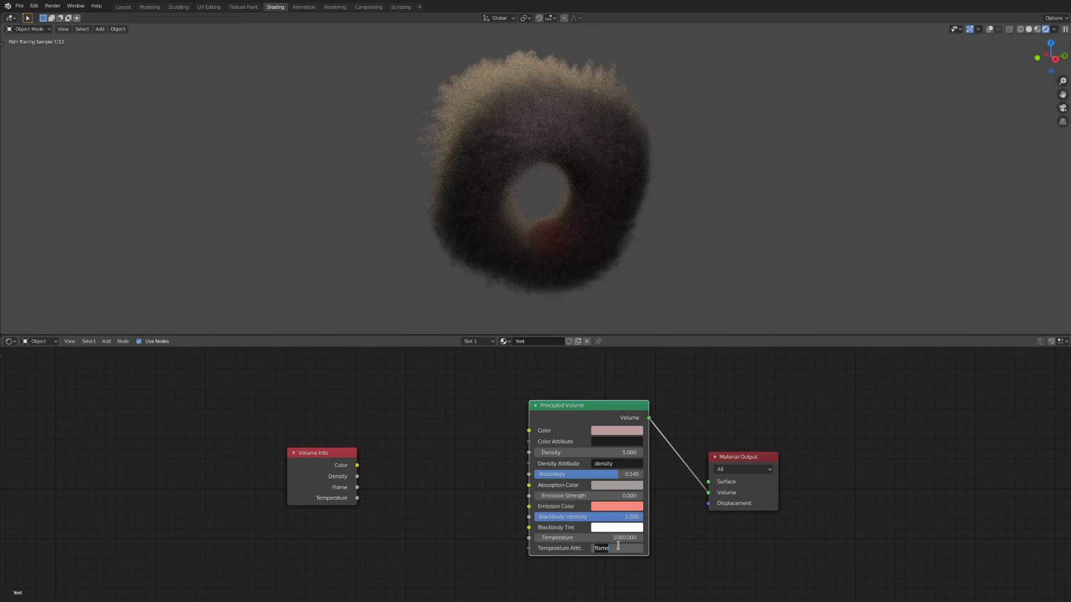
{"action": "type", "text": "temperatu"}
{"action": "type", "text": "re"}
{"action": "key", "text": "Return"}
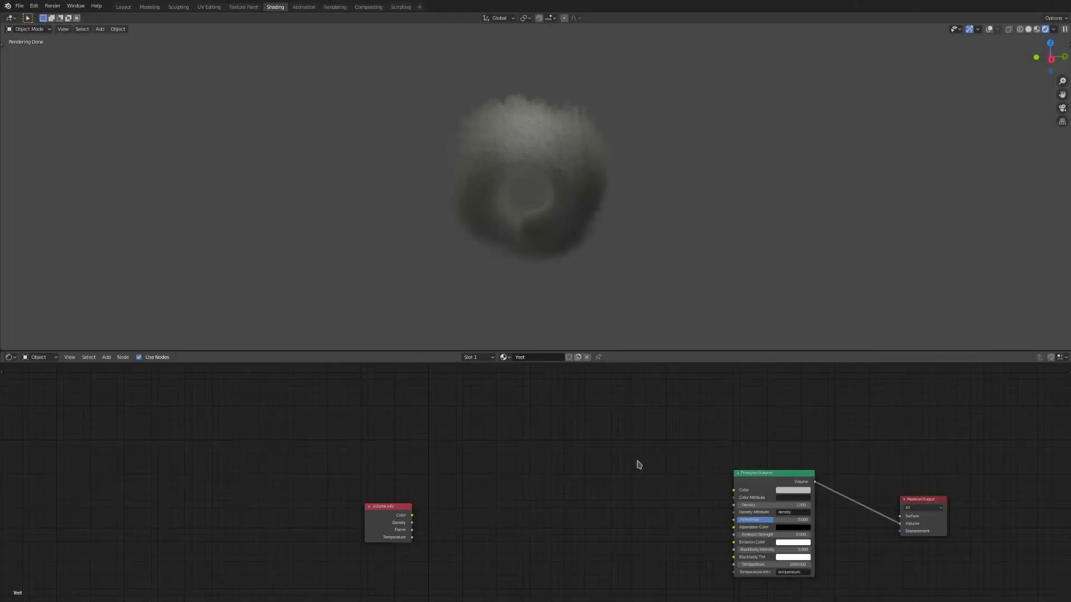
Step: Add a ColorRamp node between the Volume Info and Principled Volume nodes
{"action": "key", "text": "shift+a"}
{"action": "left_click", "coordinate": [516, 410]}
{"action": "type", "text": "colorr"}
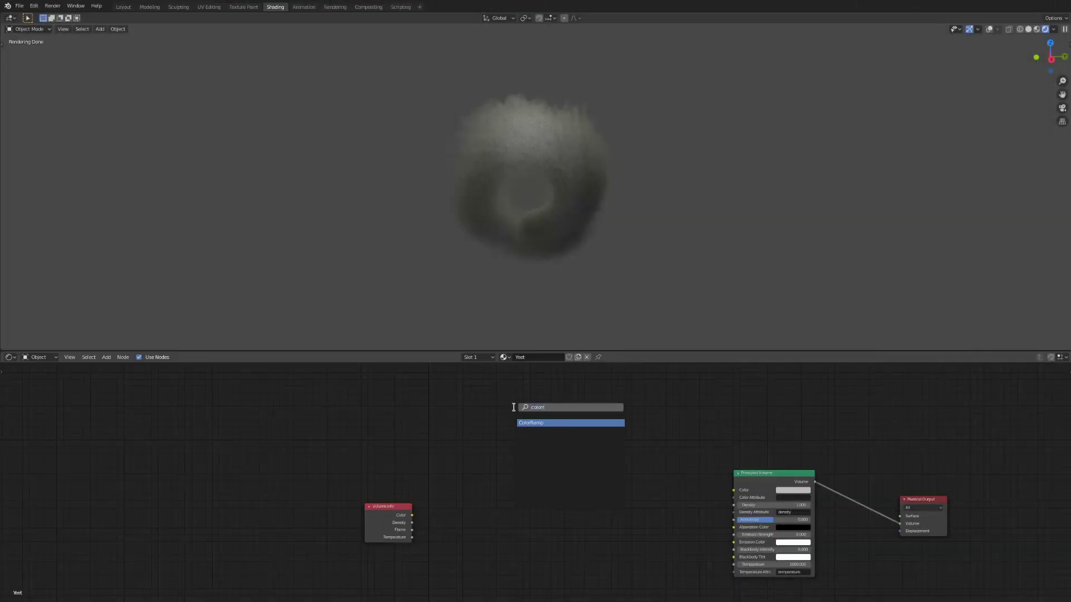
{"action": "key", "text": "Return"}
{"action": "left_click", "coordinate": [602, 395]}
Step: Add a Math node between the Volume Info node and the ColorRamp
{"action": "key", "text": "shift+a"}
{"action": "left_click", "coordinate": [493, 394]}
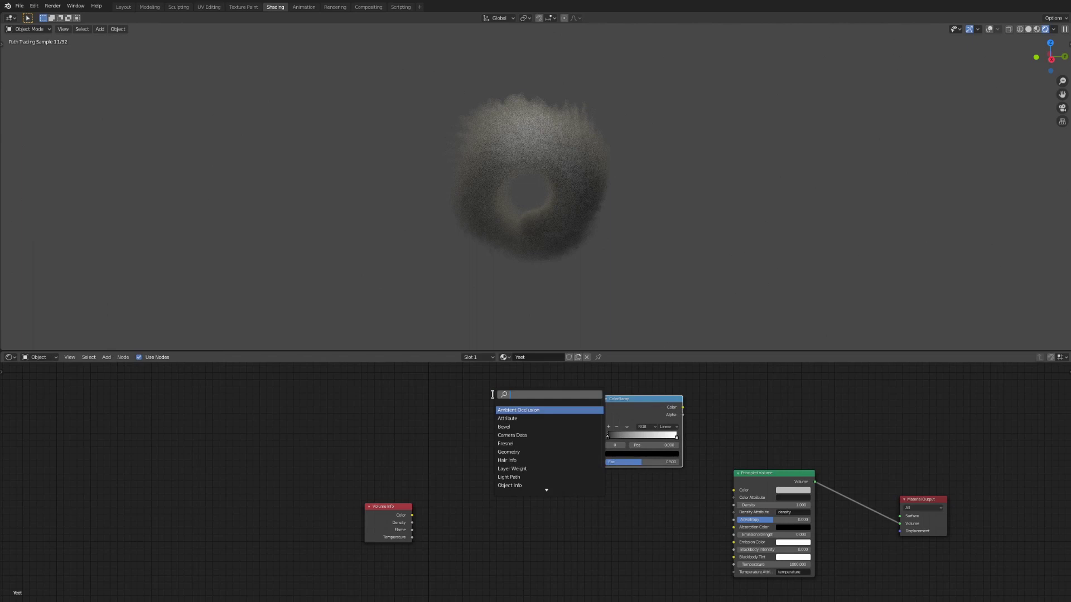
{"action": "type", "text": "math"}
{"action": "key", "text": "Return"}
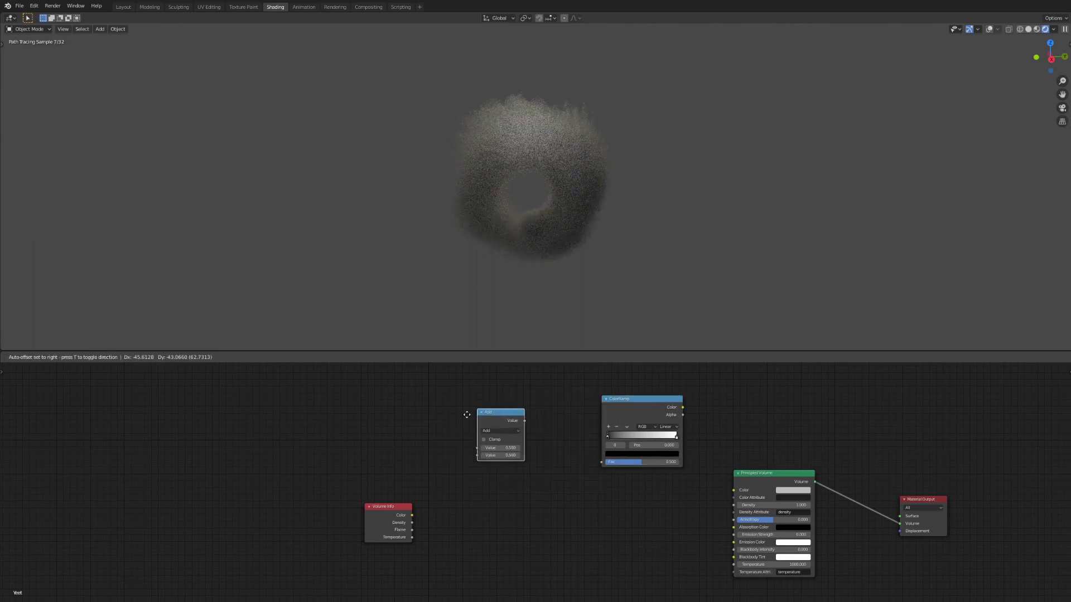
{"action": "left_click", "coordinate": [491, 410]}
Step: Connect the Volume Info node's Density output to the ColorRamp's Fac input
{"action": "middle_click_drag", "start_coordinate": [588, 561], "coordinate": [568, 537]}
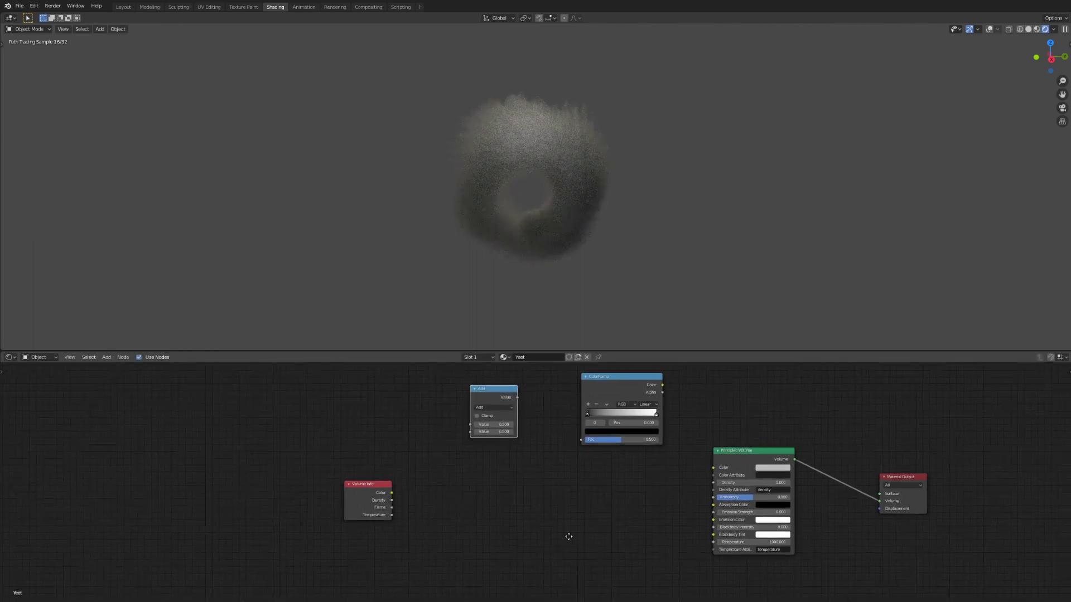
{"action": "left_click", "coordinate": [362, 496]}
{"action": "left_click", "coordinate": [762, 460]}
{"action": "left_click", "coordinate": [606, 527]}
{"action": "left_click_drag", "start_coordinate": [391, 501], "coordinate": [581, 439]}
{"action": "left_click_drag", "start_coordinate": [663, 385], "coordinate": [575, 451]}
{"action": "scroll", "coordinate": [532, 477], "scroll_direction": "up", "scroll_amount": 3}
{"action": "left_click_drag", "start_coordinate": [530, 478], "coordinate": [574, 476]}
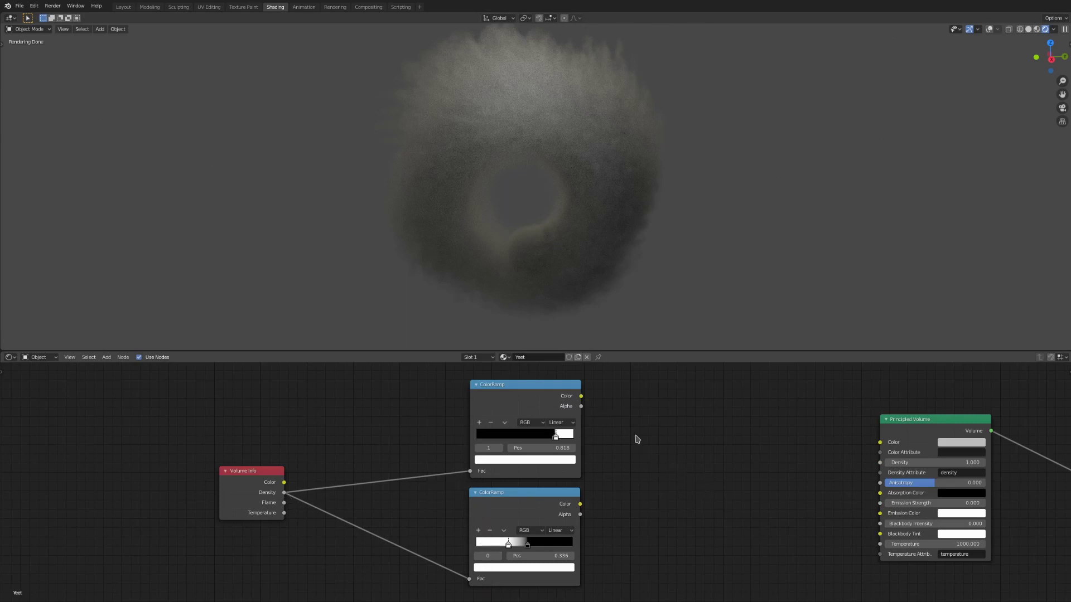
Step: Feed the Principled Volume's Density from the upper ColorRamp's Color output, and replace that link with the lower ColorRamp's Color
{"action": "left_click_drag", "start_coordinate": [580, 396], "coordinate": [880, 463]}
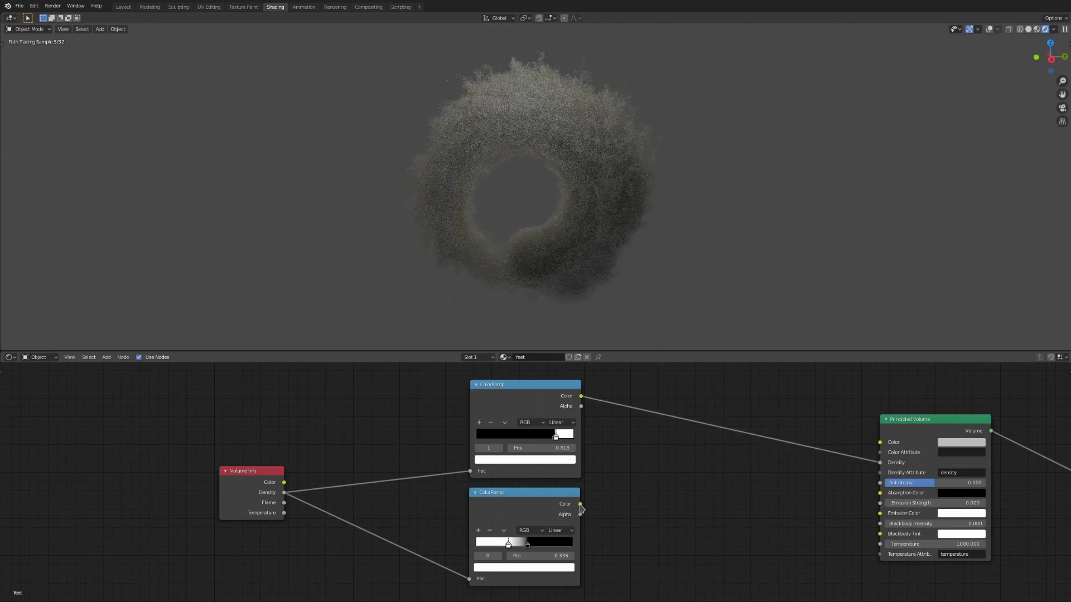
{"action": "left_click_drag", "start_coordinate": [580, 505], "coordinate": [880, 465]}
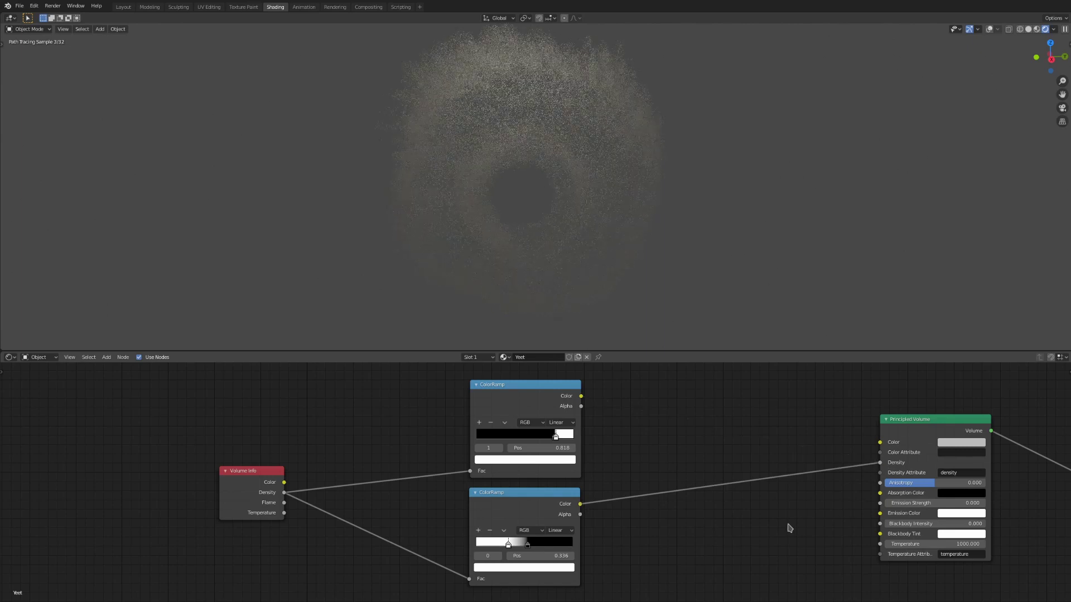
Step: Insert the Add node into the lower ColorRamp's Density link and connect the upper ColorRamp's Color to its first Value input
{"action": "scroll", "coordinate": [759, 480], "scroll_direction": "down", "scroll_amount": 3}
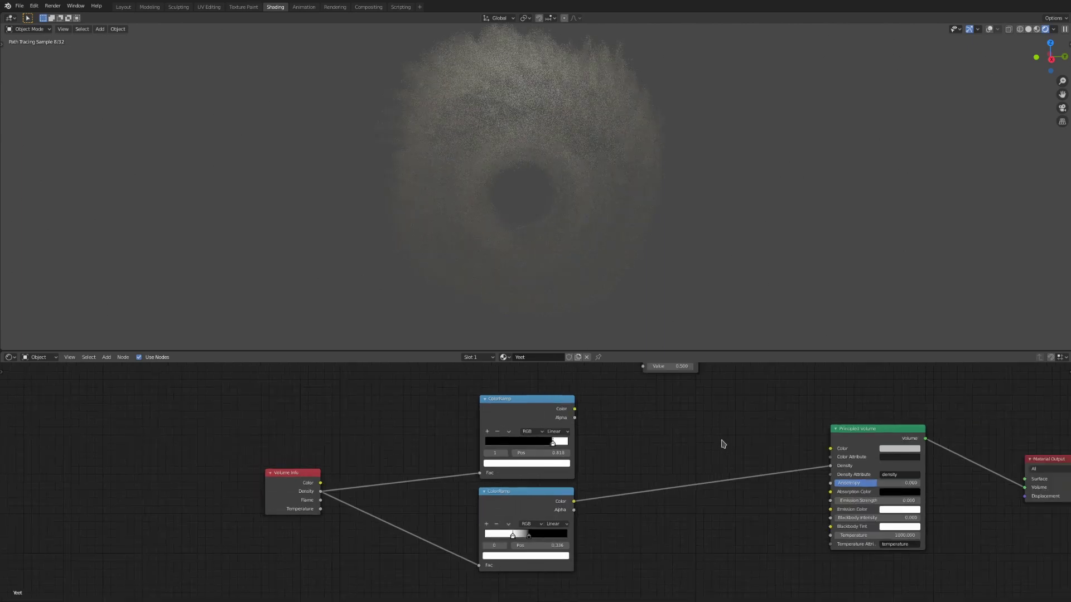
{"action": "left_click_drag", "start_coordinate": [682, 378], "coordinate": [713, 501]}
{"action": "left_click_drag", "start_coordinate": [572, 415], "coordinate": [665, 490]}
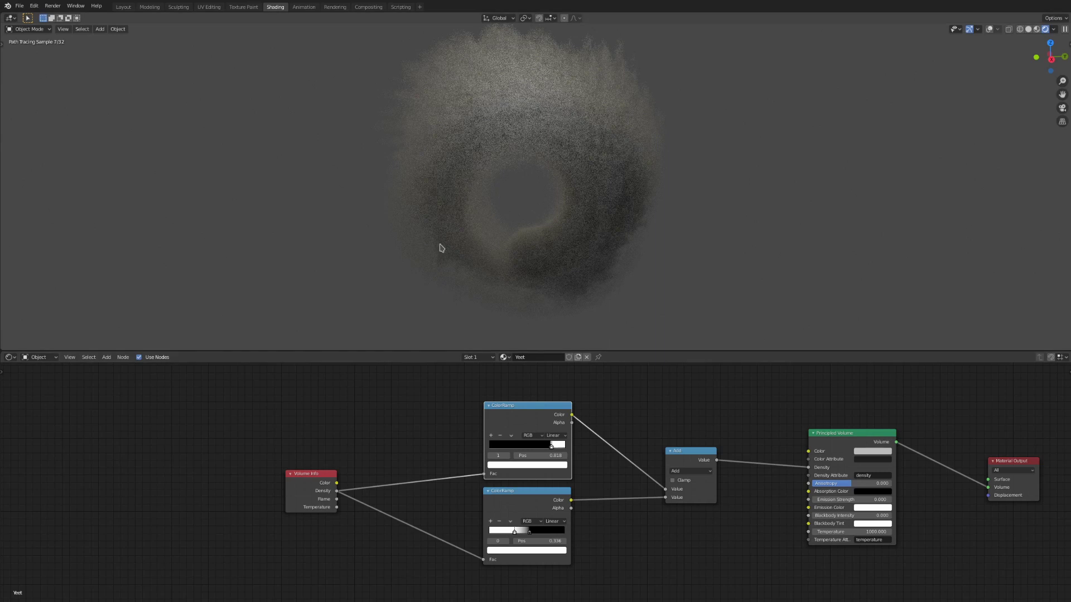
Step: Compare the smoke with the Add node unlinked from and relinked to Density, and move the lower ColorRamp's white stop to position 0.045
{"action": "scroll", "coordinate": [800, 442], "scroll_direction": "up", "scroll_amount": 1}
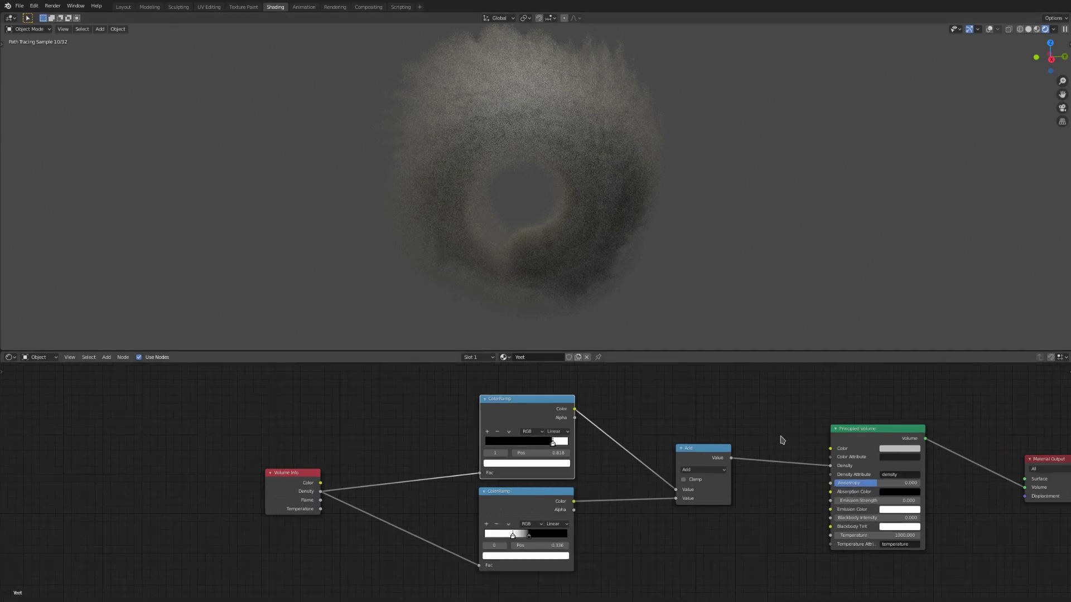
{"action": "right_click_drag", "start_coordinate": [781, 435], "coordinate": [784, 495], "text": "ctrl"}
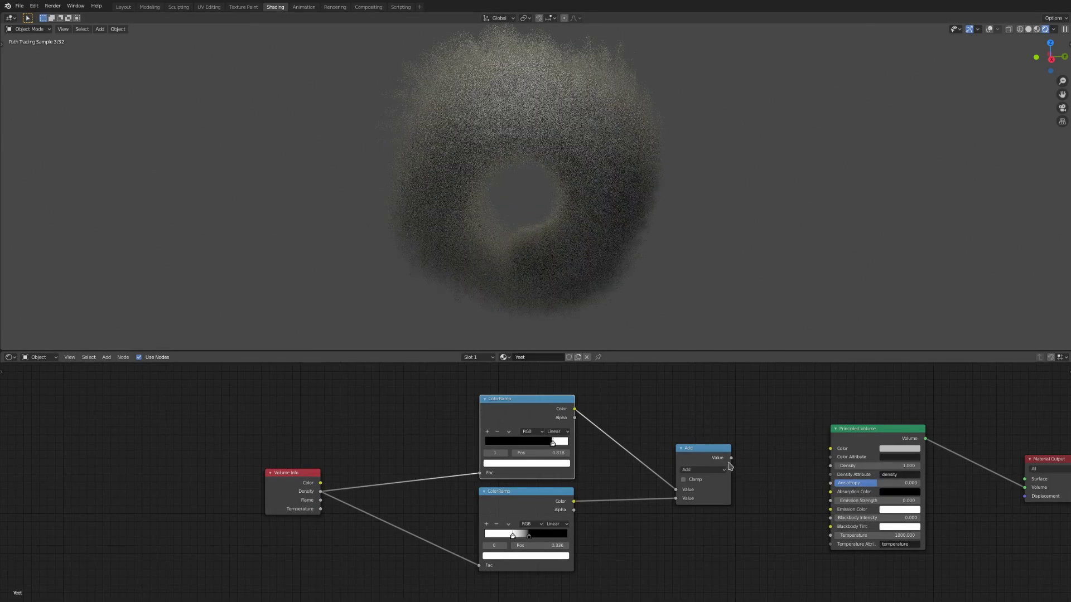
{"action": "left_click_drag", "start_coordinate": [730, 458], "coordinate": [833, 468]}
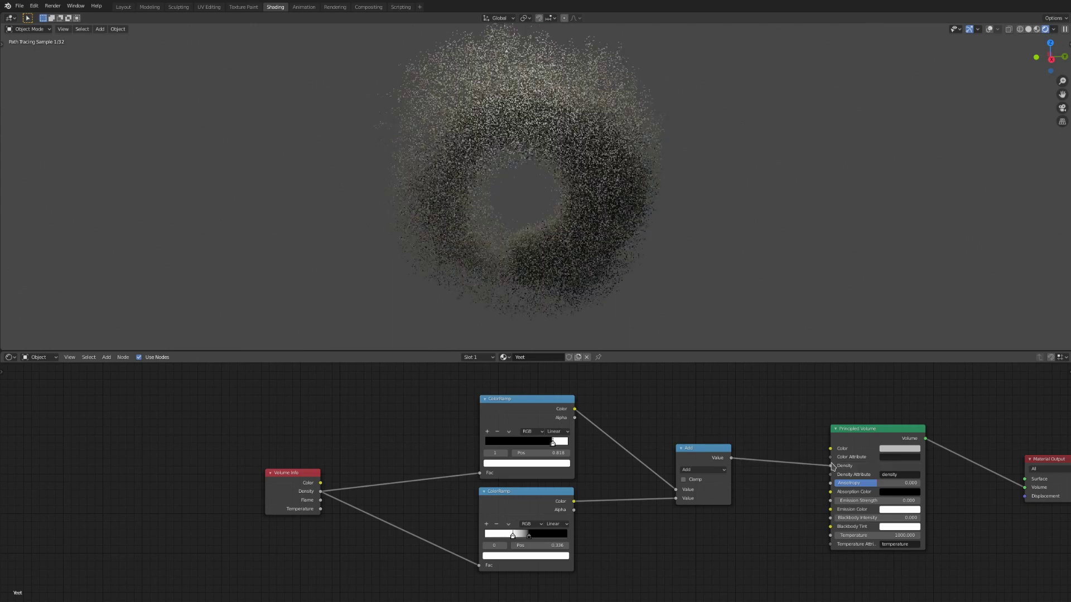
{"action": "mouse_move", "coordinate": [512, 536]}
{"action": "left_mouse_down"}
{"action": "mouse_move", "coordinate": [525, 536]}
{"action": "mouse_move", "coordinate": [491, 536]}
{"action": "left_mouse_up"}
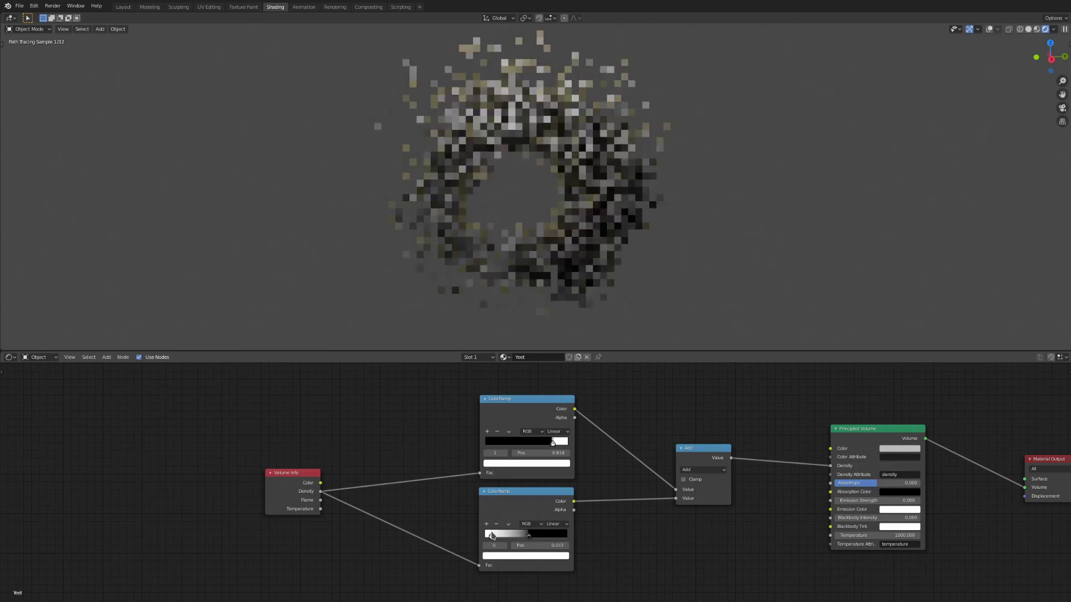
Step: Add a MixRGB node above the Add node and connect the upper ColorRamp's Color output to its Fac input
{"action": "scroll", "coordinate": [641, 413], "scroll_direction": "down", "scroll_amount": 1}
{"action": "middle_click_drag", "start_coordinate": [668, 373], "coordinate": [658, 413]}
{"action": "key", "text": "shift+a"}
{"action": "left_click", "coordinate": [658, 396]}
{"action": "type", "text": "mixr"}
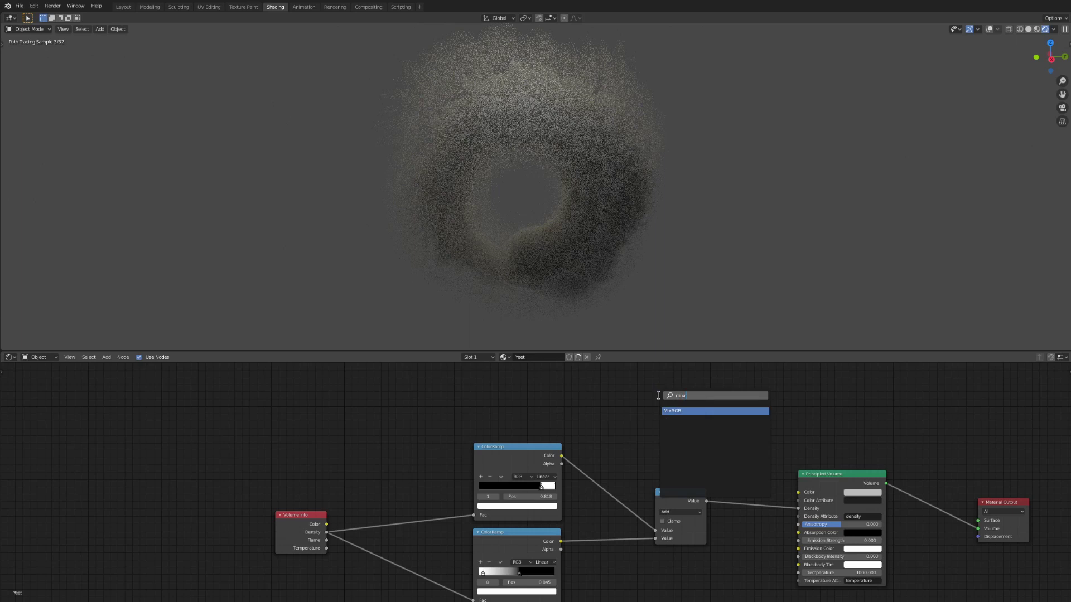
{"action": "key", "text": "Return"}
{"action": "left_click", "coordinate": [658, 396]}
{"action": "left_click_drag", "start_coordinate": [562, 456], "coordinate": [658, 436]}
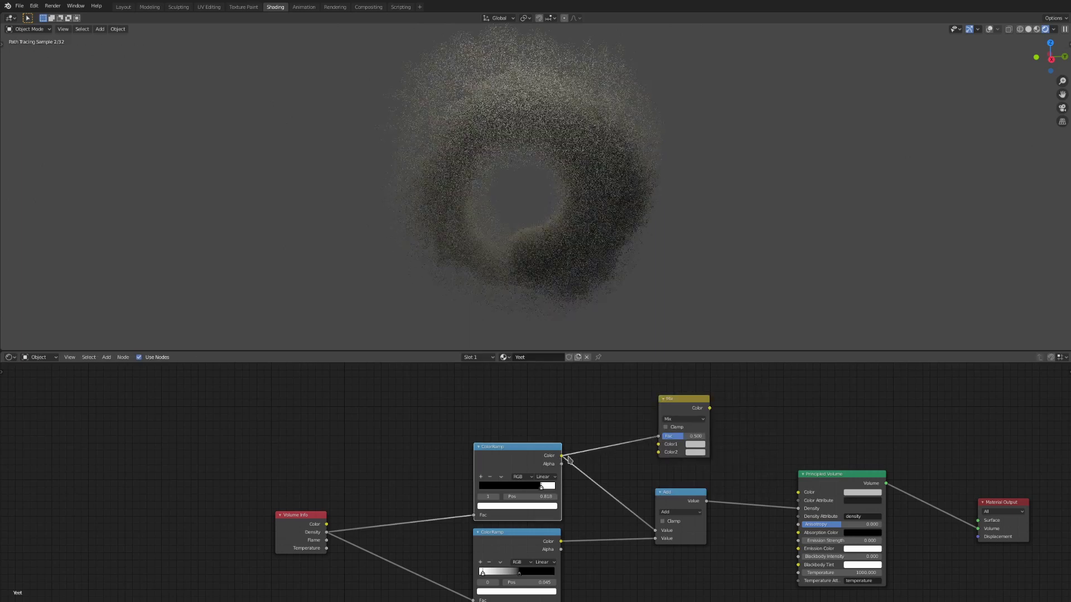
Step: Set the Mix node's Color1 to red and Color2 to blue, and link its output to the Principled Volume's Color input
{"action": "left_click", "coordinate": [695, 444]}
{"action": "left_click", "coordinate": [716, 394]}
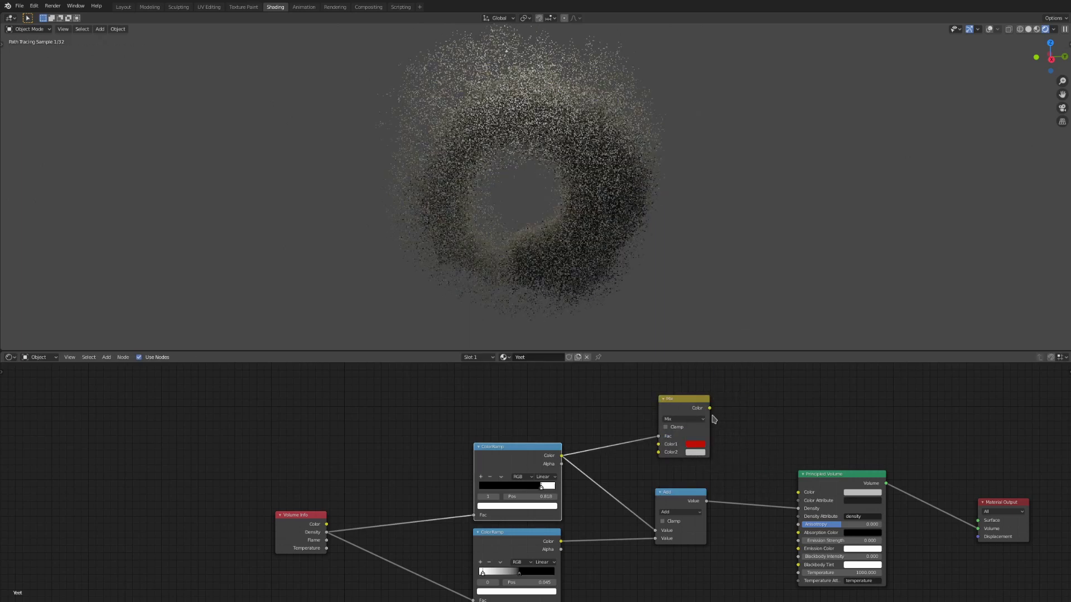
{"action": "left_click_drag", "start_coordinate": [709, 408], "coordinate": [798, 492]}
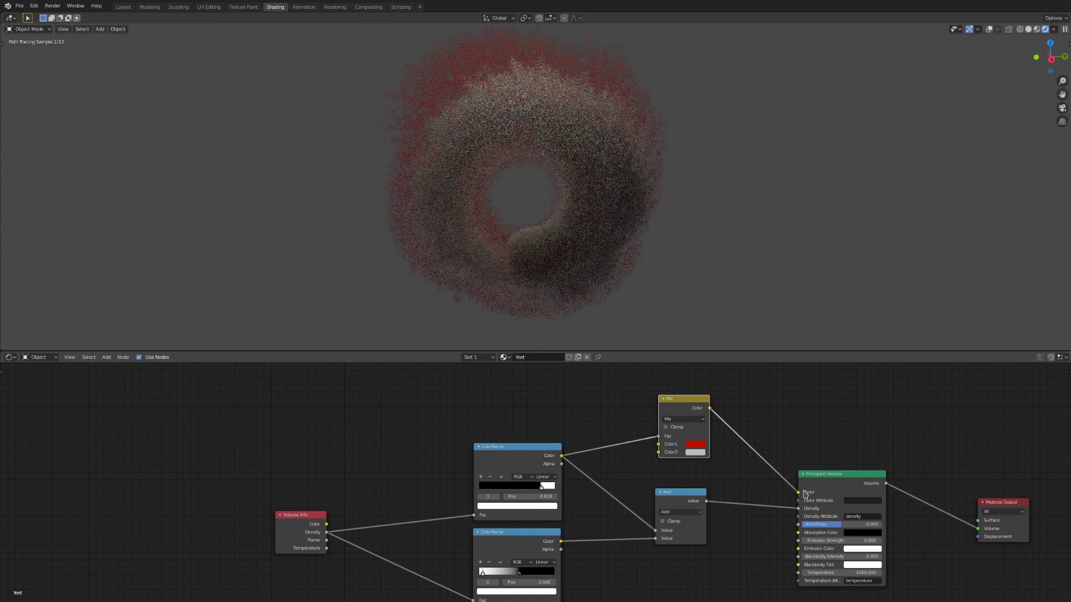
{"action": "left_click", "coordinate": [697, 453]}
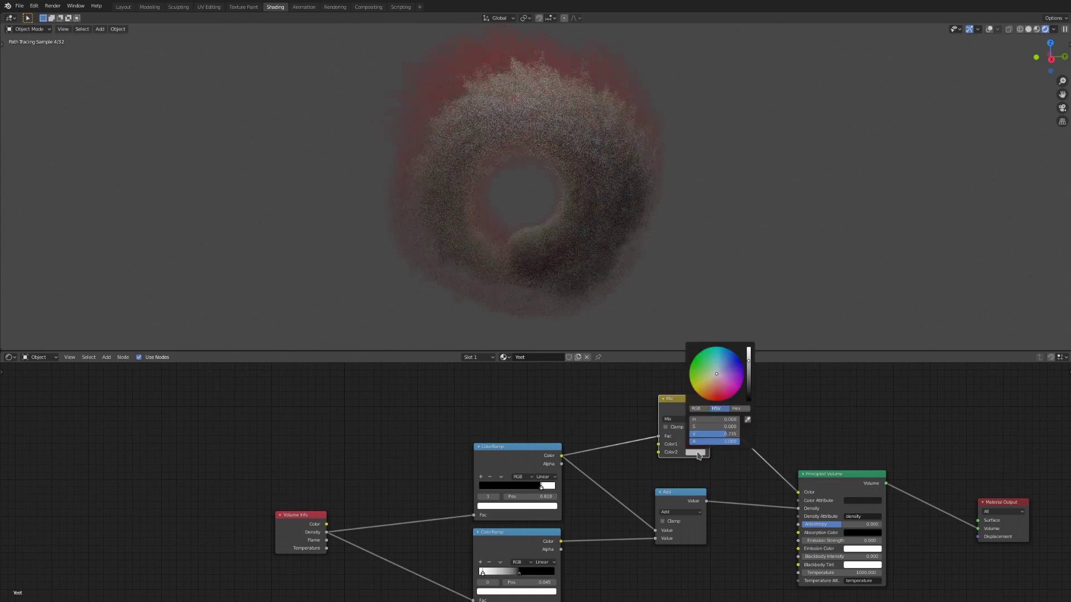
{"action": "left_click", "coordinate": [733, 373]}
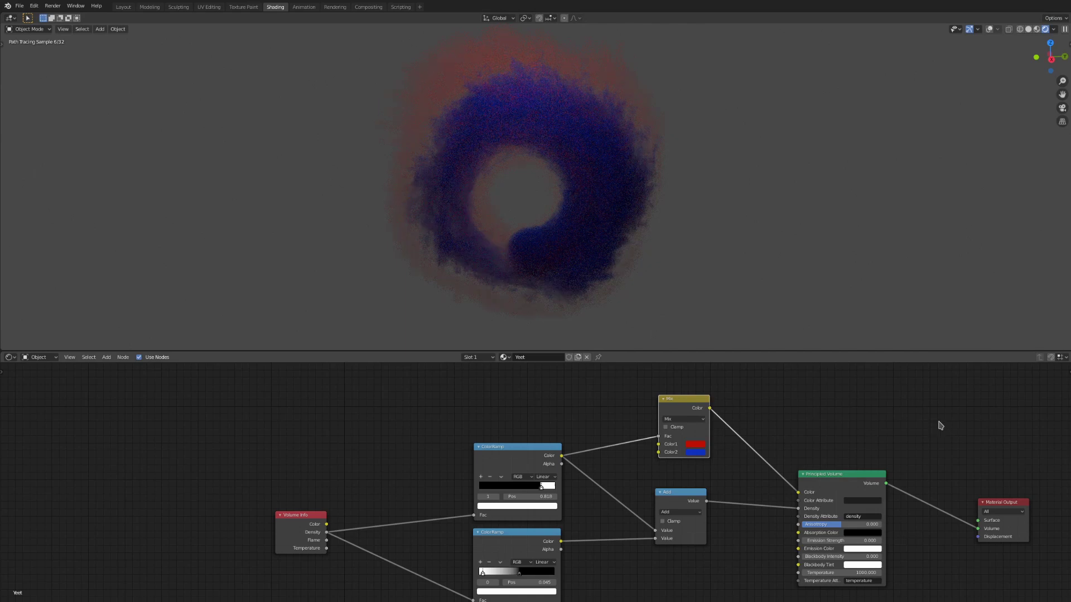
Step: Duplicate the Add node and place the copy beside the lower ColorRamp
{"action": "scroll", "coordinate": [760, 520], "scroll_direction": "up", "scroll_amount": 3}
{"action": "scroll", "coordinate": [760, 520], "scroll_direction": "down", "scroll_amount": 1}
{"action": "middle_click_drag", "start_coordinate": [767, 540], "coordinate": [795, 480]}
{"action": "left_click", "coordinate": [740, 443]}
{"action": "key", "text": "shift+d"}
{"action": "left_click", "coordinate": [641, 552]}
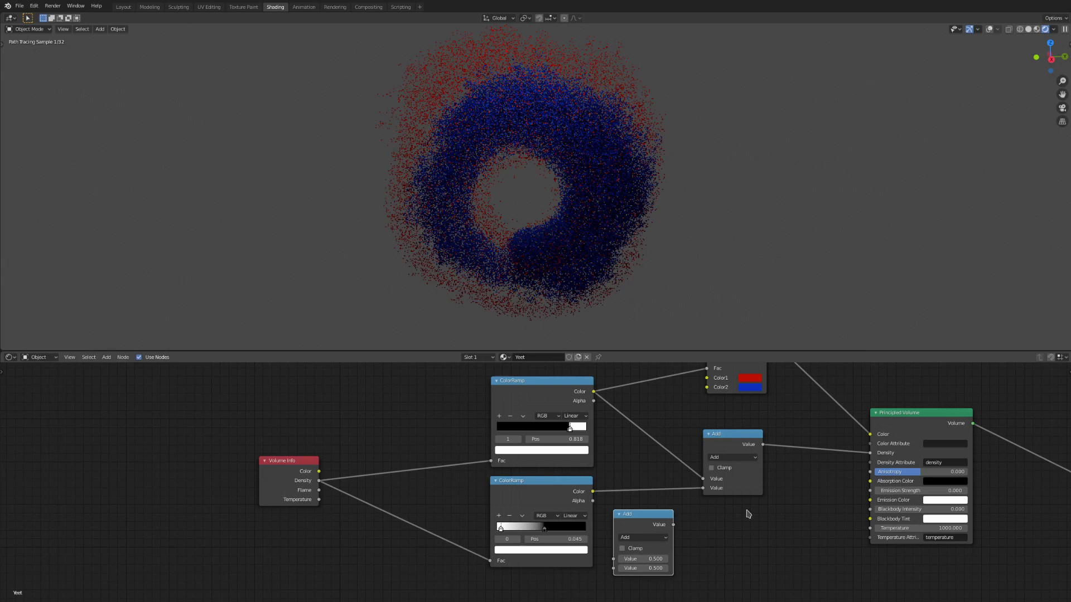
Step: Disconnect the Mix node from the Principled Volume's Color input and move it farther above the Add node
{"action": "middle_click_drag", "start_coordinate": [780, 377], "coordinate": [769, 428]}
{"action": "left_click", "coordinate": [728, 382]}
{"action": "right_click_drag", "start_coordinate": [801, 397], "coordinate": [808, 493], "text": "ctrl"}
{"action": "left_click_drag", "start_coordinate": [732, 390], "coordinate": [746, 562]}
{"action": "scroll", "coordinate": [715, 558], "scroll_direction": "down", "scroll_amount": 3}
{"action": "middle_click_drag", "start_coordinate": [687, 552], "coordinate": [695, 527]}
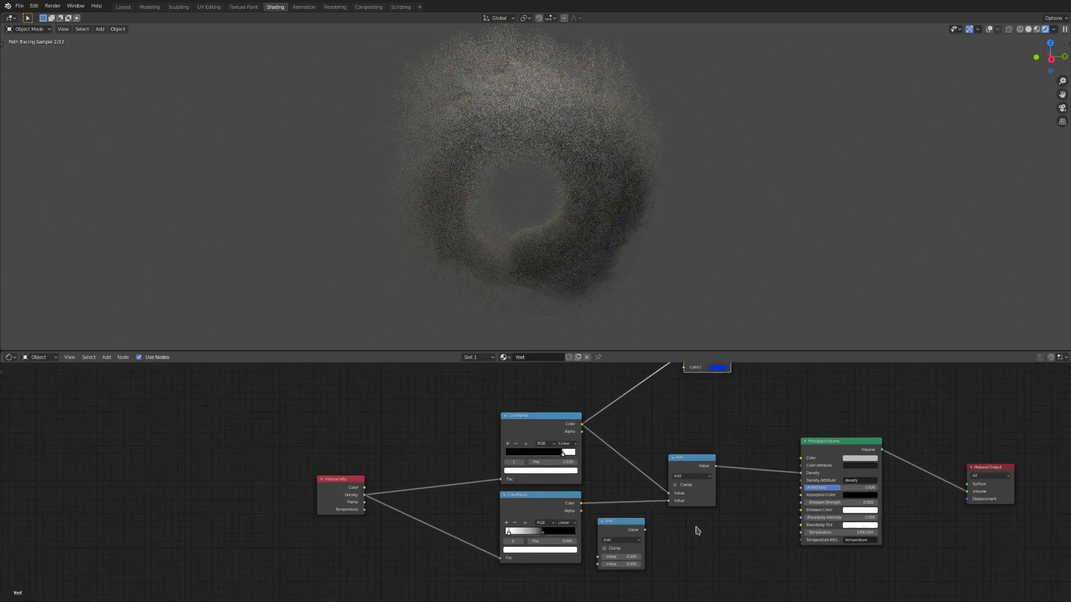
Step: Place the duplicated Add node directly below the original Add node and change its operation to Multiply
{"action": "left_click", "coordinate": [625, 527]}
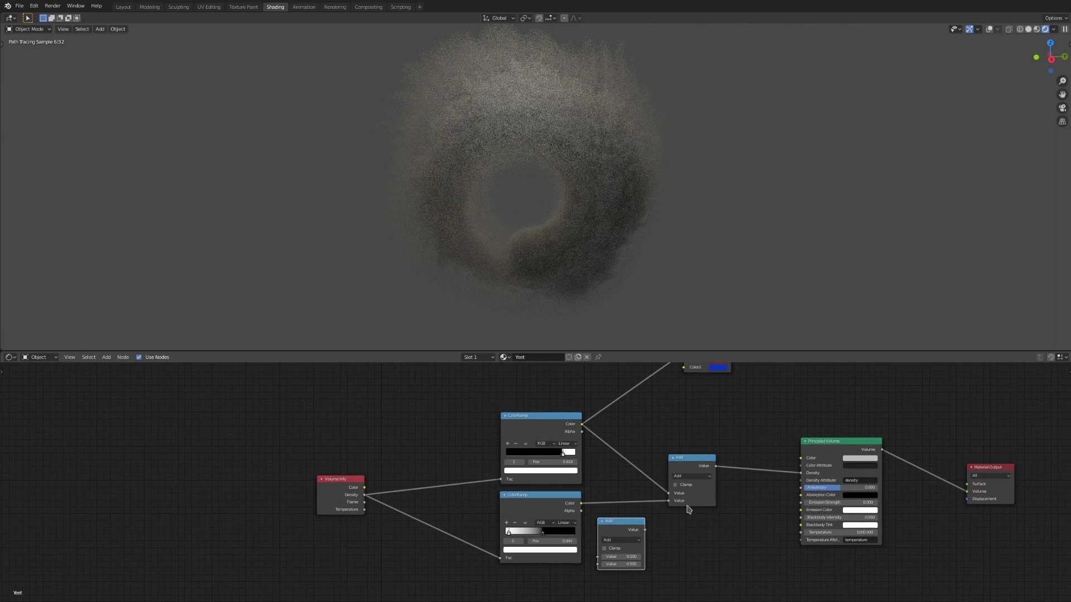
{"action": "left_click_drag", "start_coordinate": [628, 534], "coordinate": [693, 527]}
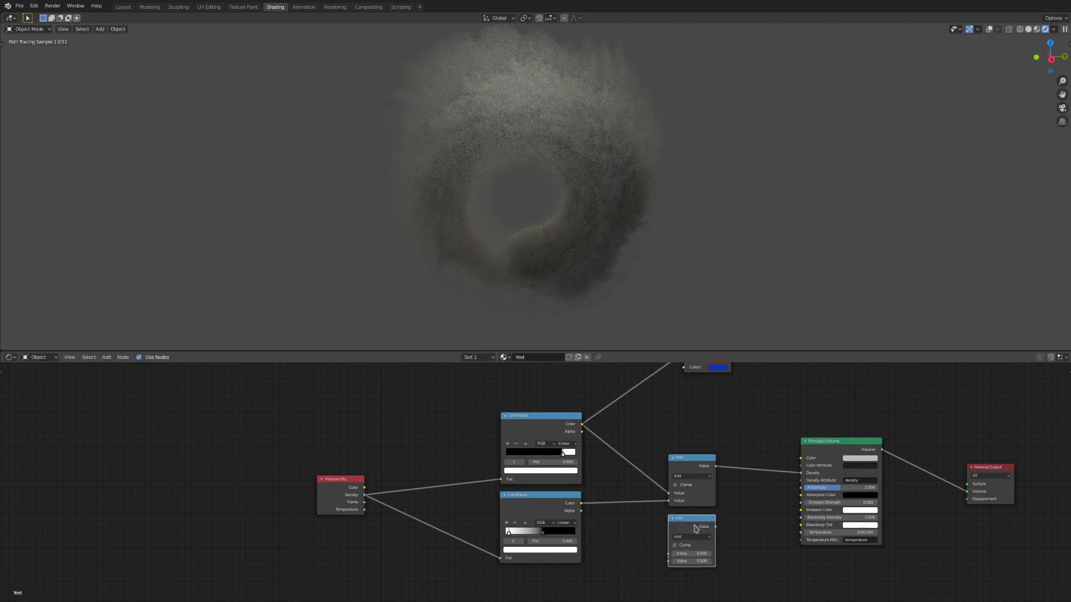
{"action": "left_click", "coordinate": [690, 537]}
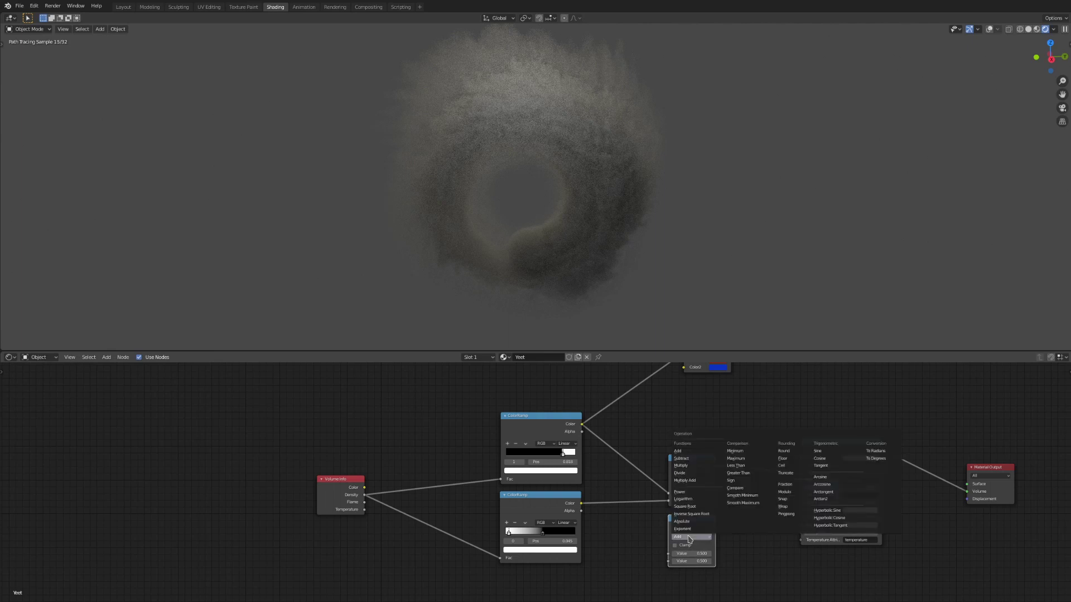
{"action": "left_click", "coordinate": [691, 467]}
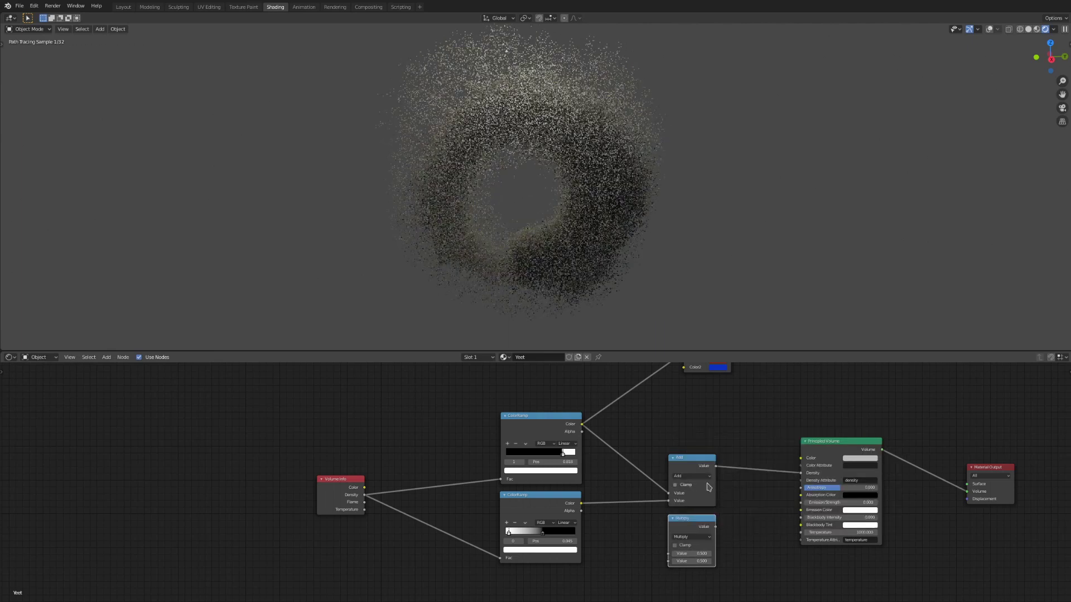
Step: Insert the Multiply node between the Add node and the Principled Volume's Density input, and set its value to 2
{"action": "left_click_drag", "start_coordinate": [685, 464], "coordinate": [682, 437]}
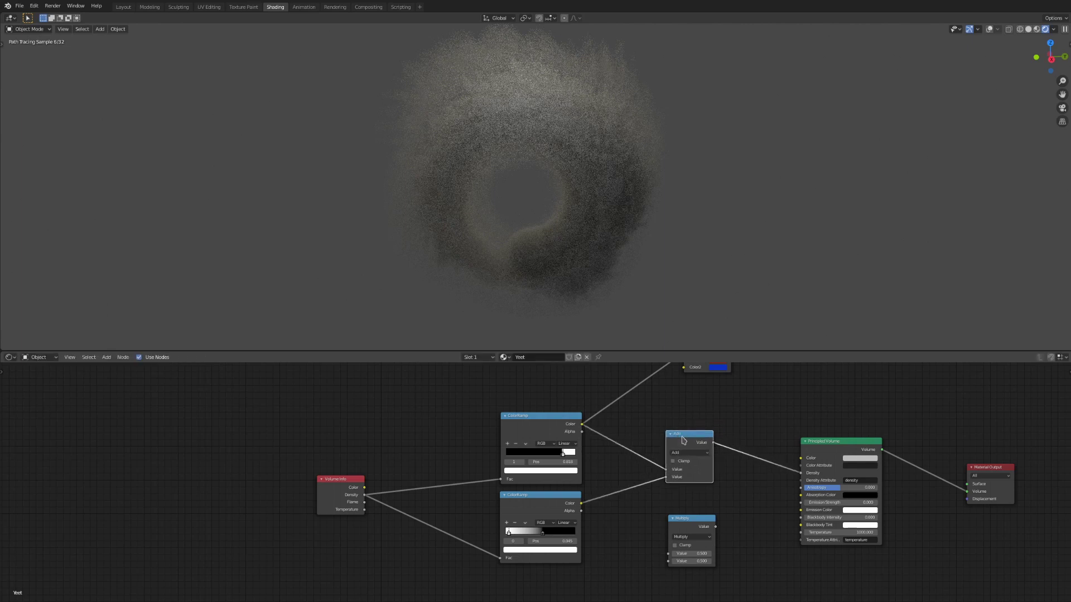
{"action": "left_click_drag", "start_coordinate": [684, 528], "coordinate": [753, 446]}
{"action": "left_click", "coordinate": [774, 480]}
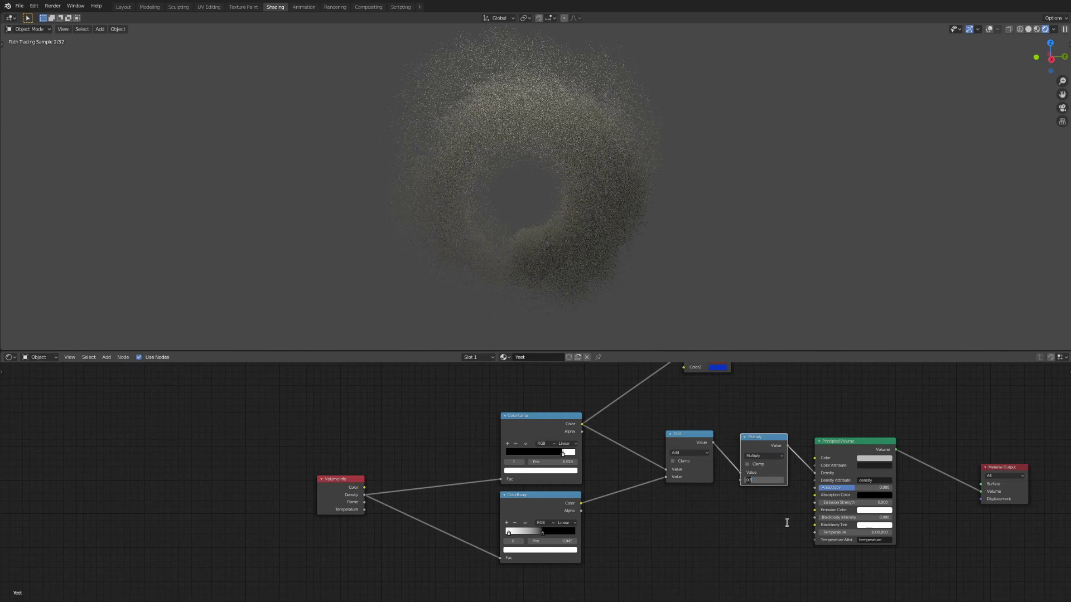
{"action": "key", "text": "Return"}
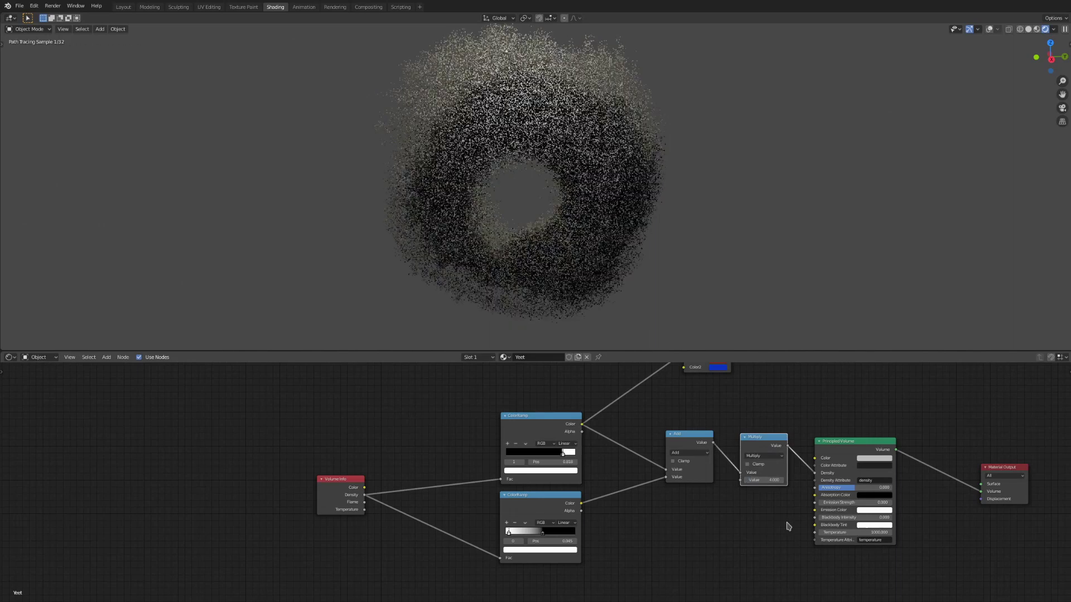
{"action": "left_click", "coordinate": [768, 480]}
{"action": "type", "text": "2"}
{"action": "key", "text": "Return"}
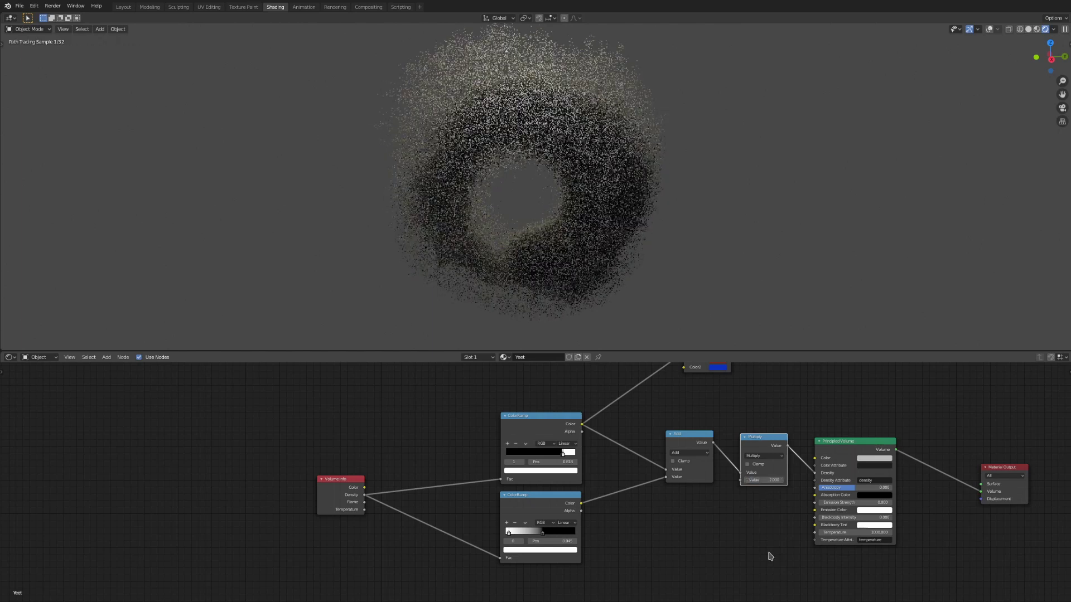
Step: Delete the Mix node above the Add node
{"action": "middle_click_drag", "start_coordinate": [660, 465], "coordinate": [646, 531]}
{"action": "left_click_drag", "start_coordinate": [765, 416], "coordinate": [696, 424]}
{"action": "key", "text": "x"}
Step: Duplicate the upper ColorRamp above it, move its white stop to 1.000, and link it between Volume Info's Density and the Principled Volume's Color
{"action": "key", "text": "shift+d"}
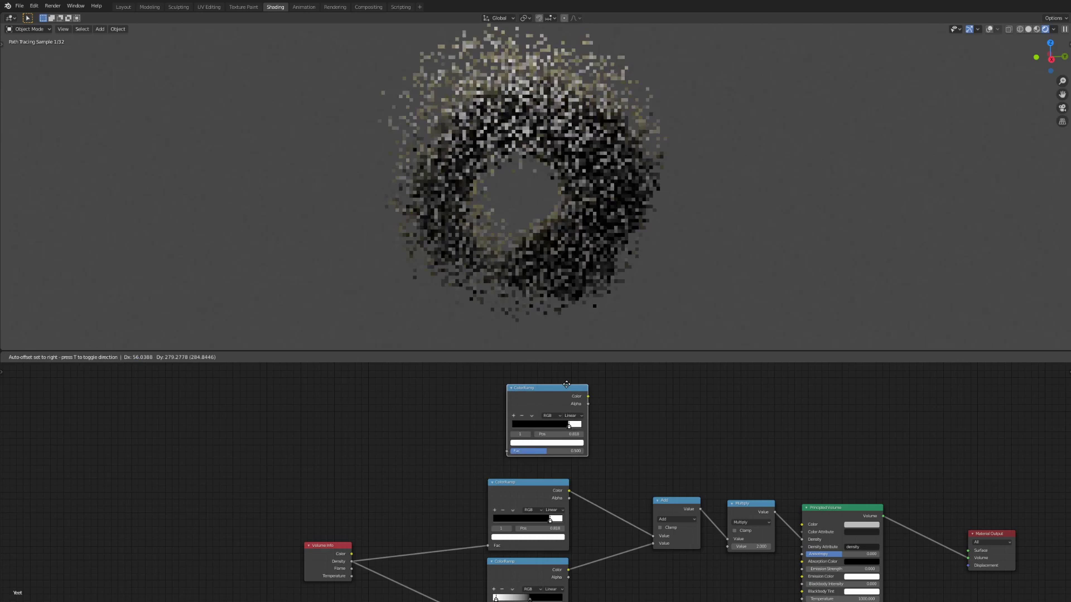
{"action": "left_click", "coordinate": [547, 404]}
{"action": "left_click_drag", "start_coordinate": [353, 561], "coordinate": [494, 458]}
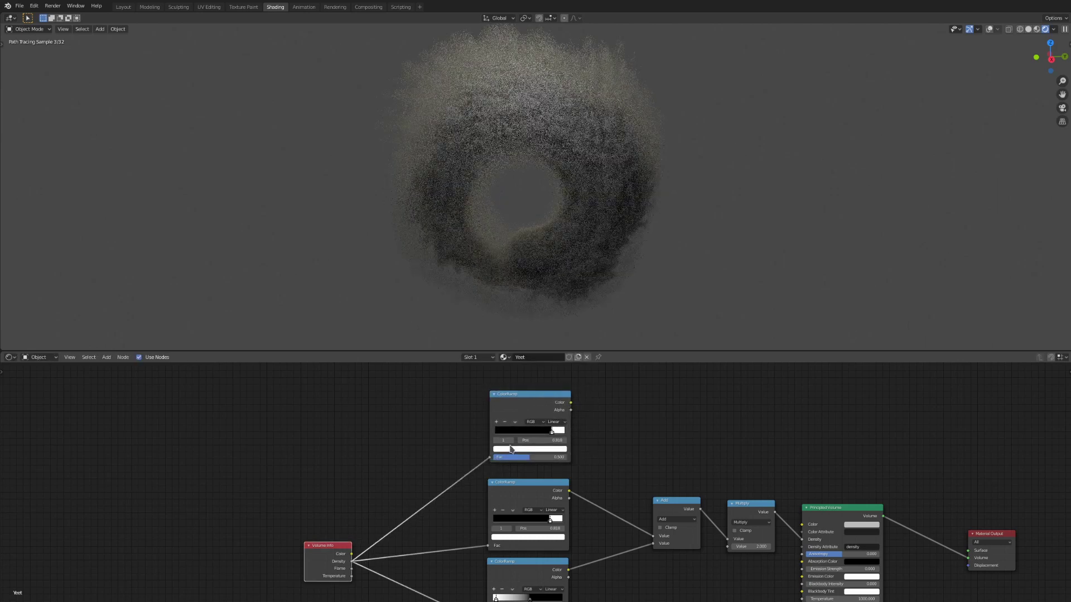
{"action": "left_click_drag", "start_coordinate": [551, 432], "coordinate": [605, 435]}
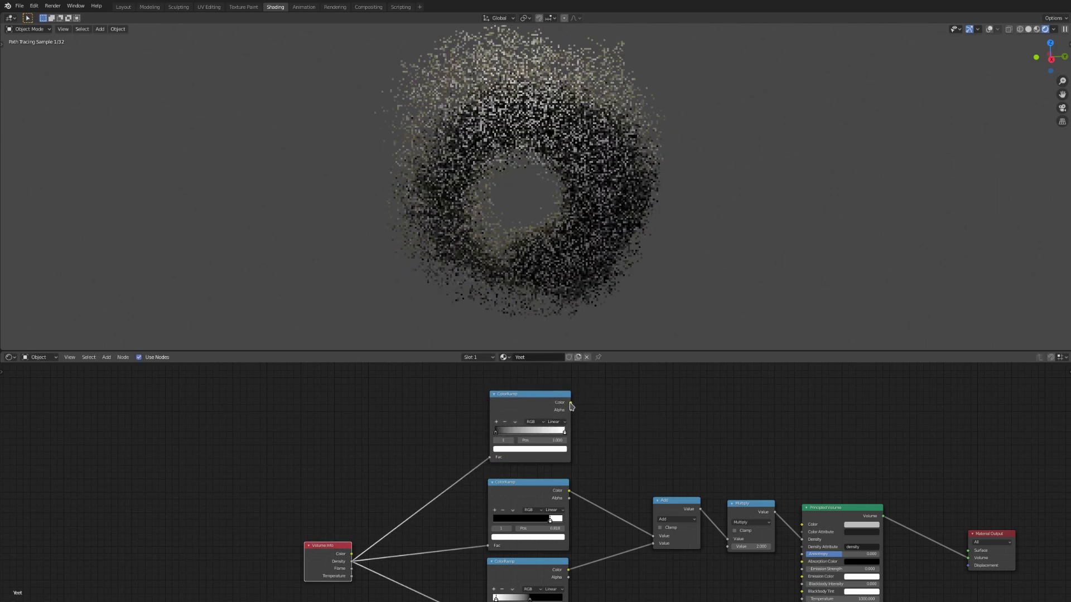
{"action": "left_click_drag", "start_coordinate": [571, 402], "coordinate": [801, 525]}
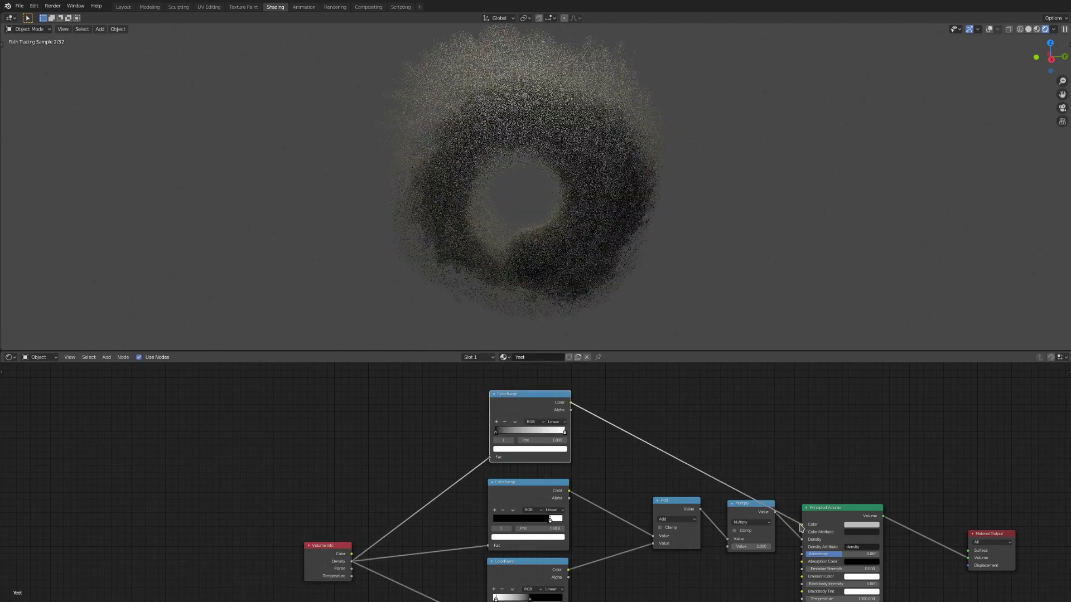
Step: Add extra stops to the topmost ColorRamp and recolour its stops, including the end stop in pale turquoise (H 0.435, S 0.355)
{"action": "left_click", "coordinate": [496, 422]}
{"action": "scroll", "coordinate": [530, 447], "scroll_direction": "up", "scroll_amount": 3}
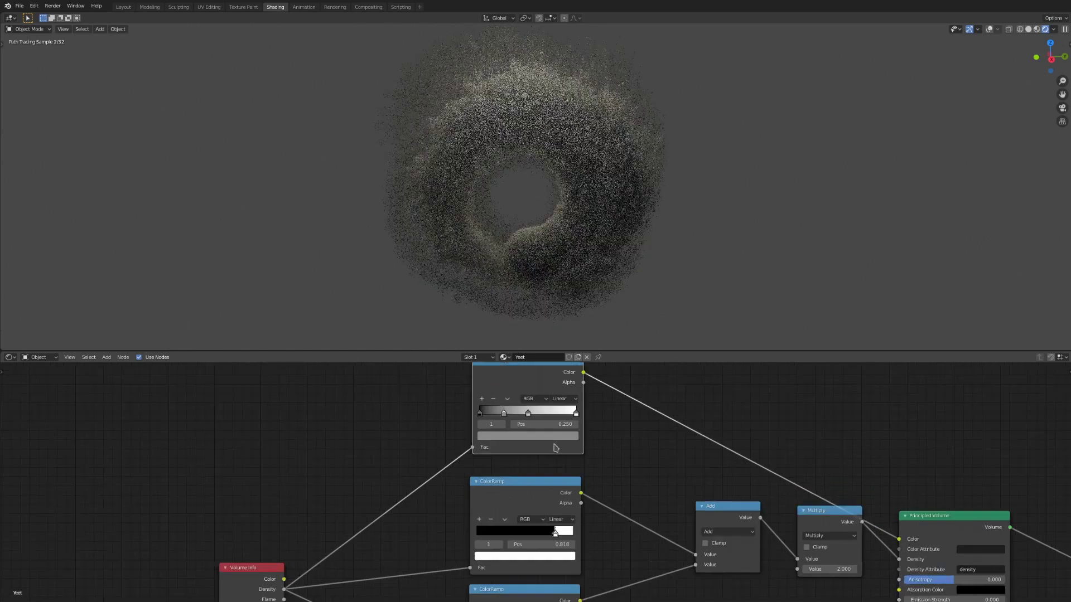
{"action": "left_click", "coordinate": [530, 449]}
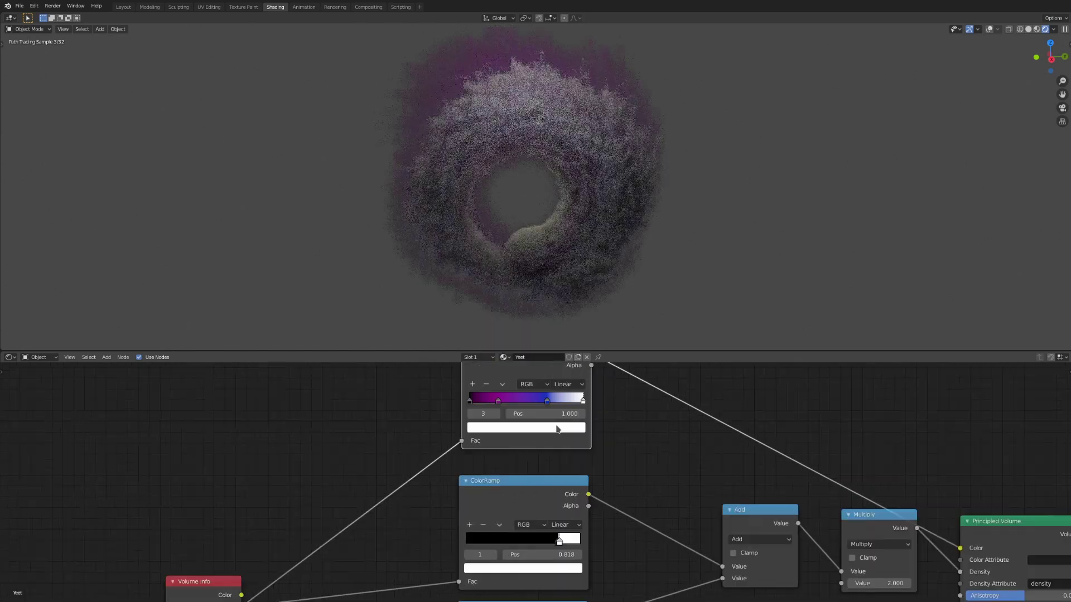
{"action": "left_click", "coordinate": [558, 428]}
{"action": "left_click", "coordinate": [521, 316]}
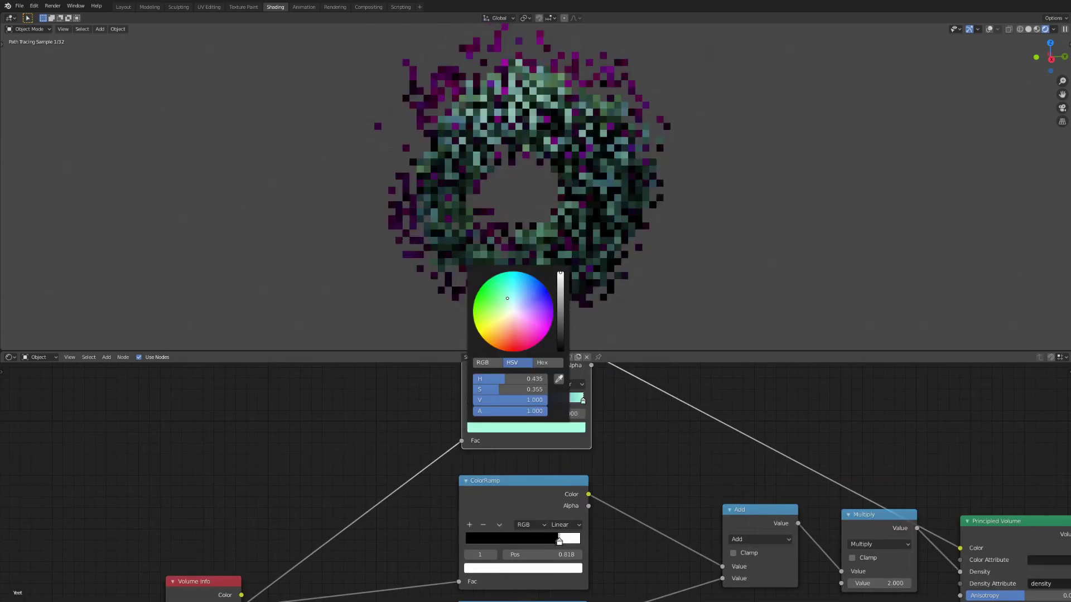
{"action": "left_click_drag", "start_coordinate": [547, 401], "coordinate": [560, 400]}
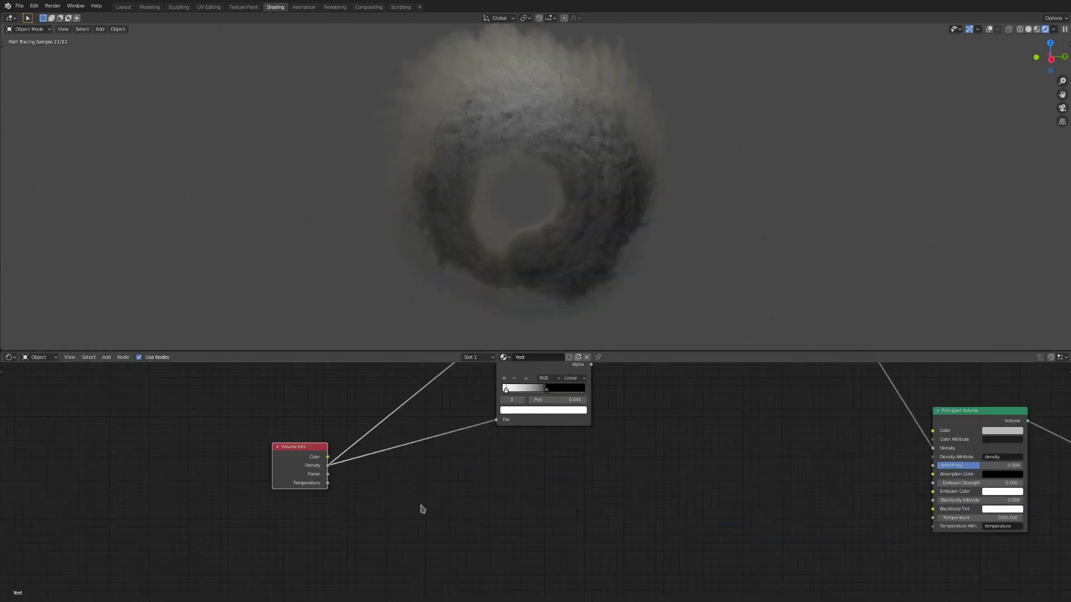
Step: Link Volume Info's Temperature output to the Principled Volume's Blackbody Intensity, try a temperature of 2000, and settle on 1200
{"action": "left_click_drag", "start_coordinate": [329, 484], "coordinate": [921, 500]}
{"action": "middle_click_drag", "start_coordinate": [809, 534], "coordinate": [701, 548]}
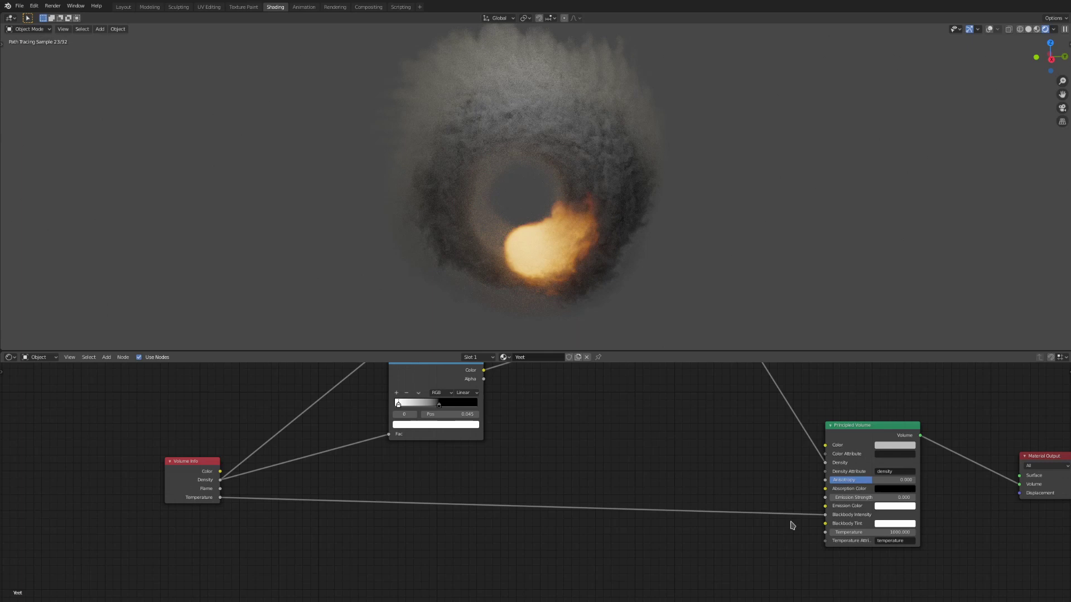
{"action": "left_click", "coordinate": [874, 532]}
{"action": "type", "text": "2000"}
{"action": "key", "text": "Return"}
{"action": "left_click", "coordinate": [874, 532]}
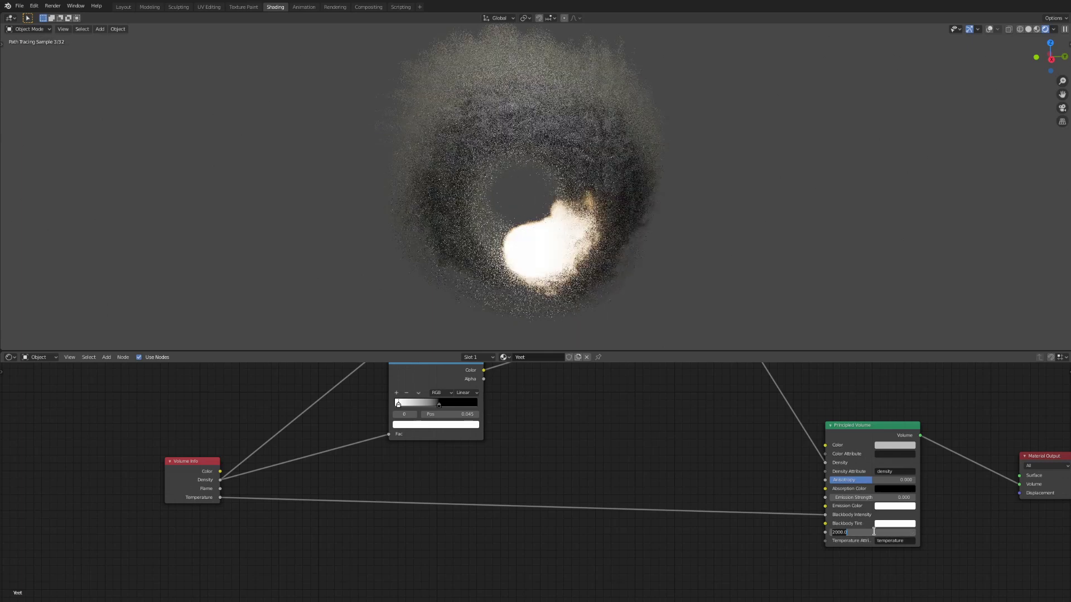
{"action": "type", "text": "1200"}
{"action": "key", "text": "Return"}
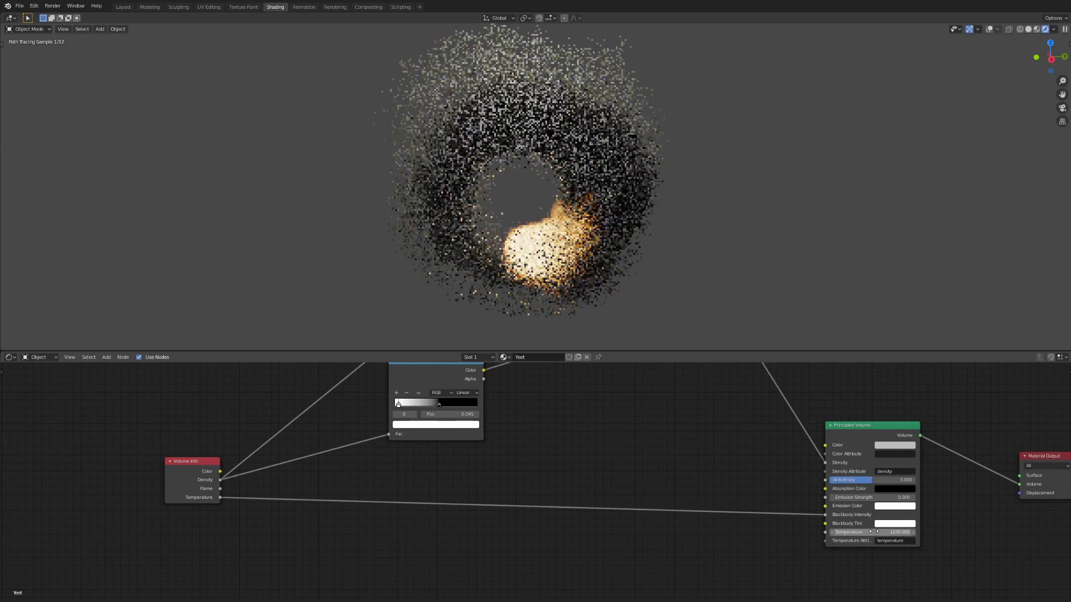
Step: Cut the Blackbody Intensity link, connect Volume Info's Flame output to Emission Strength, and open the Emission Color for editing
{"action": "right_click_drag", "start_coordinate": [645, 485], "coordinate": [658, 552], "text": "ctrl"}
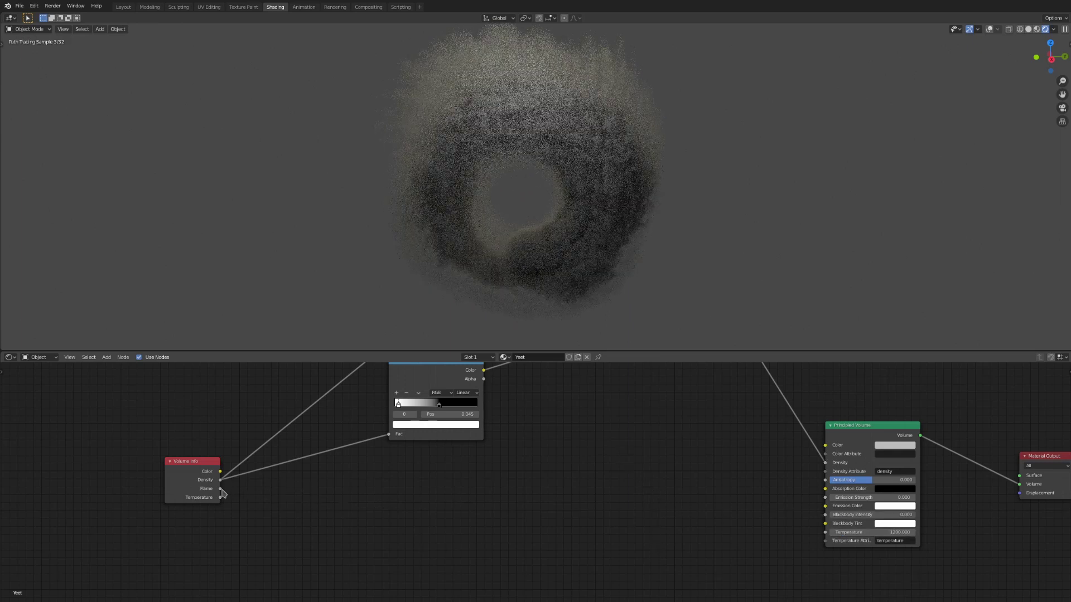
{"action": "left_click_drag", "start_coordinate": [221, 489], "coordinate": [830, 499]}
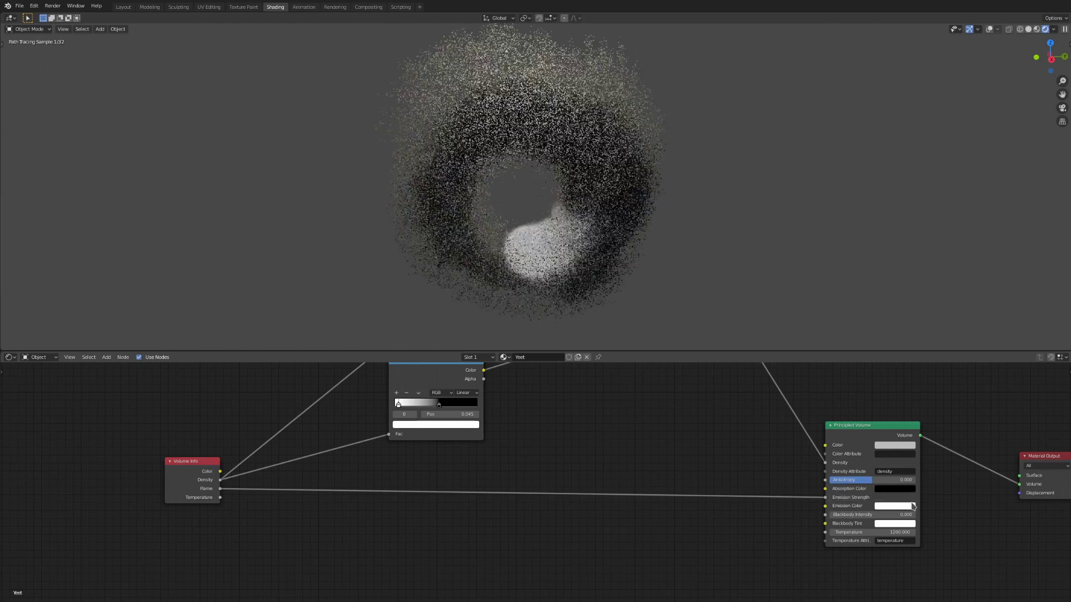
{"action": "left_click", "coordinate": [896, 507]}
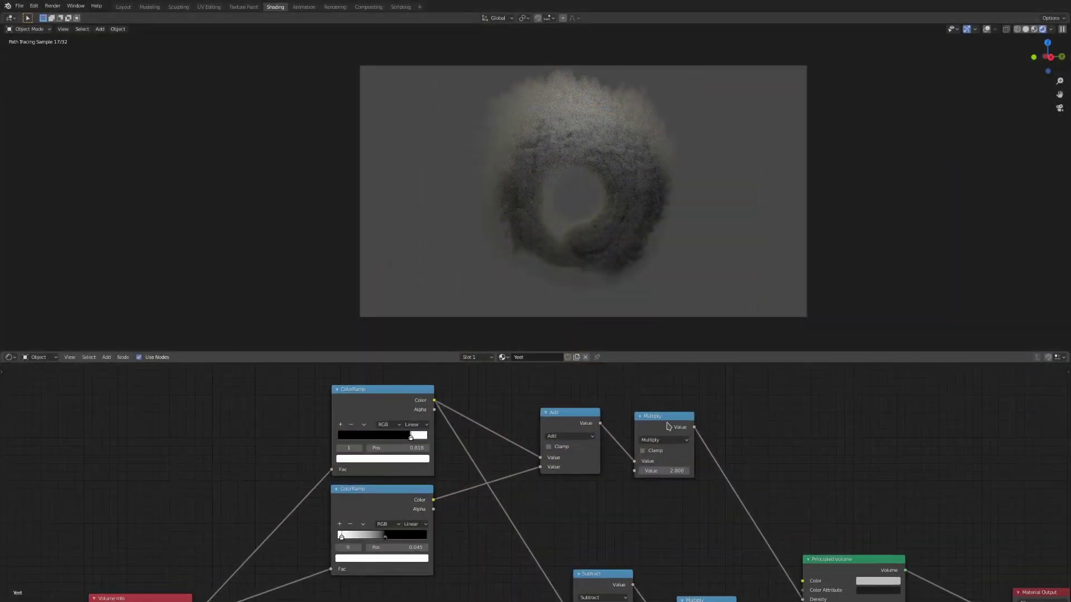
Step: Move the Multiply node slightly farther from the Add node
{"action": "left_click_drag", "start_coordinate": [669, 426], "coordinate": [689, 432]}
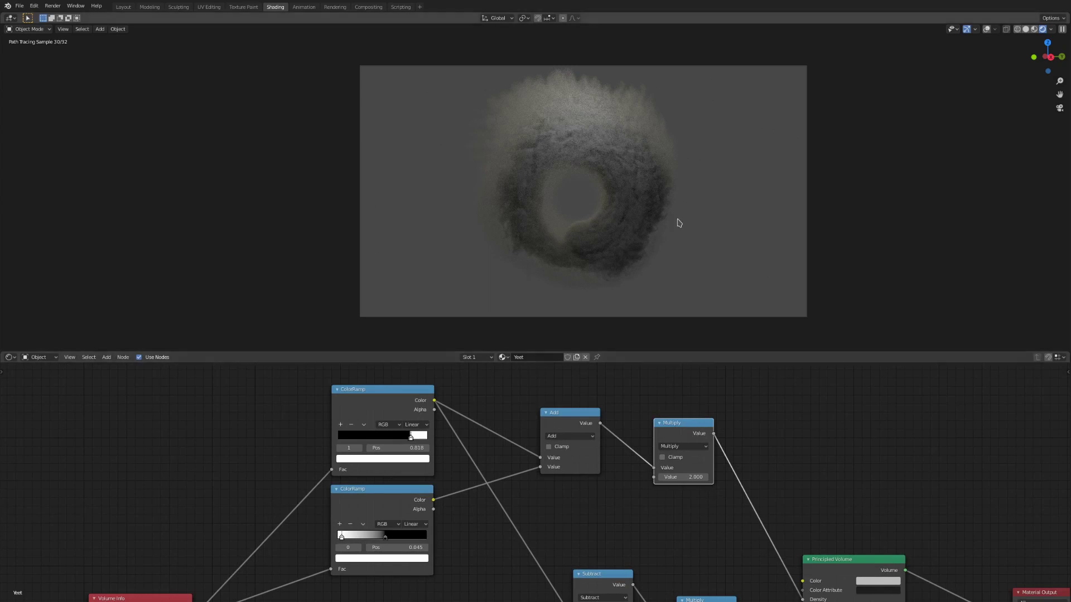
{"action": "middle_click_drag", "start_coordinate": [676, 218], "coordinate": [690, 234]}
{"action": "scroll", "coordinate": [692, 235], "scroll_direction": "up", "scroll_amount": 3}
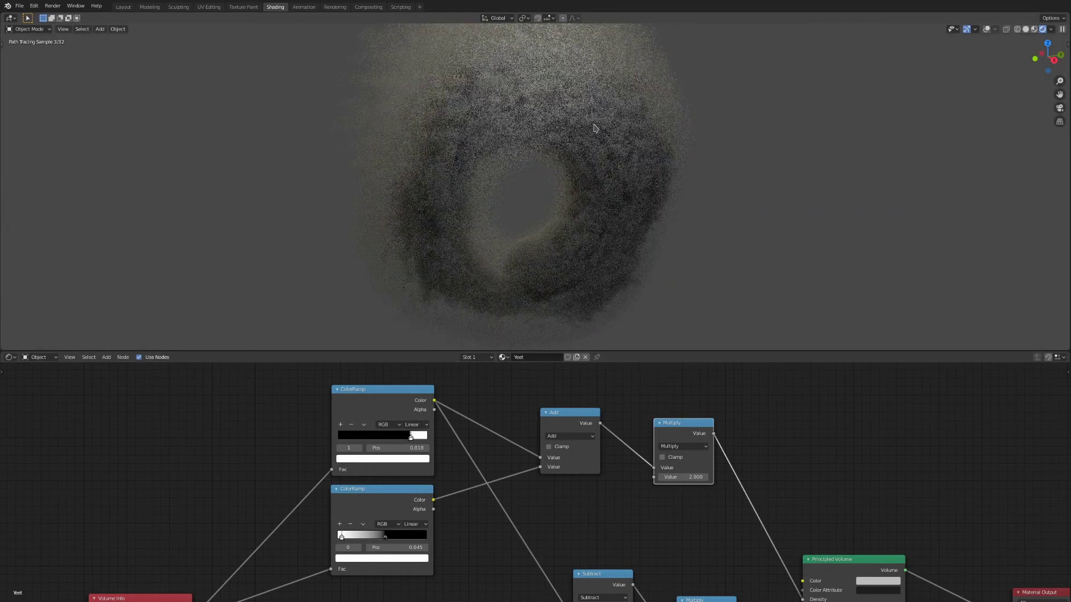
Step: Try values of 40 and 400 on the Multiply node that drives the volume's density
{"action": "left_click", "coordinate": [682, 477]}
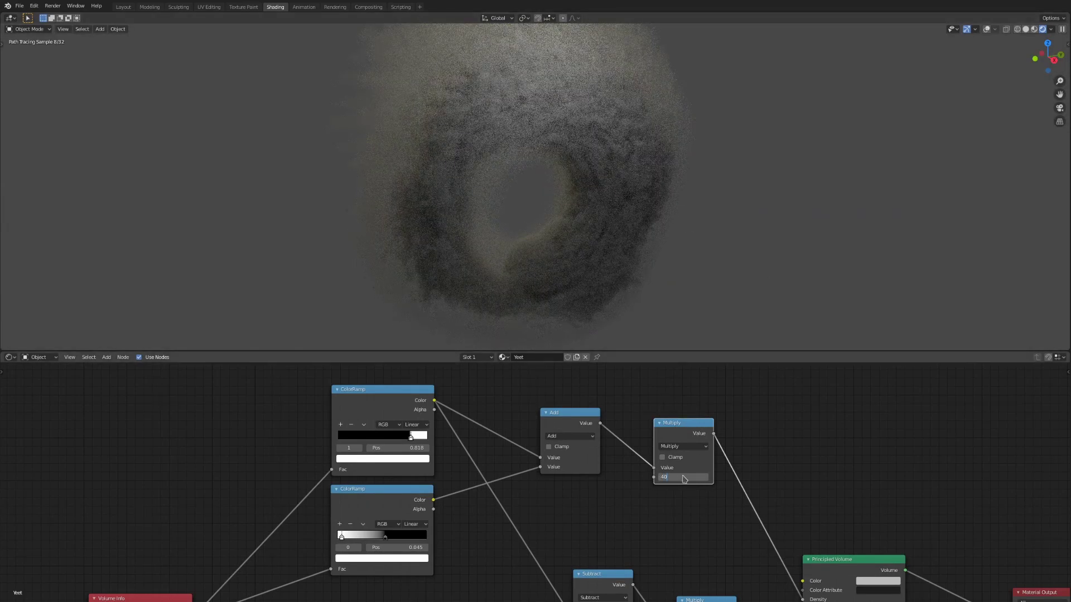
{"action": "key", "text": "Return"}
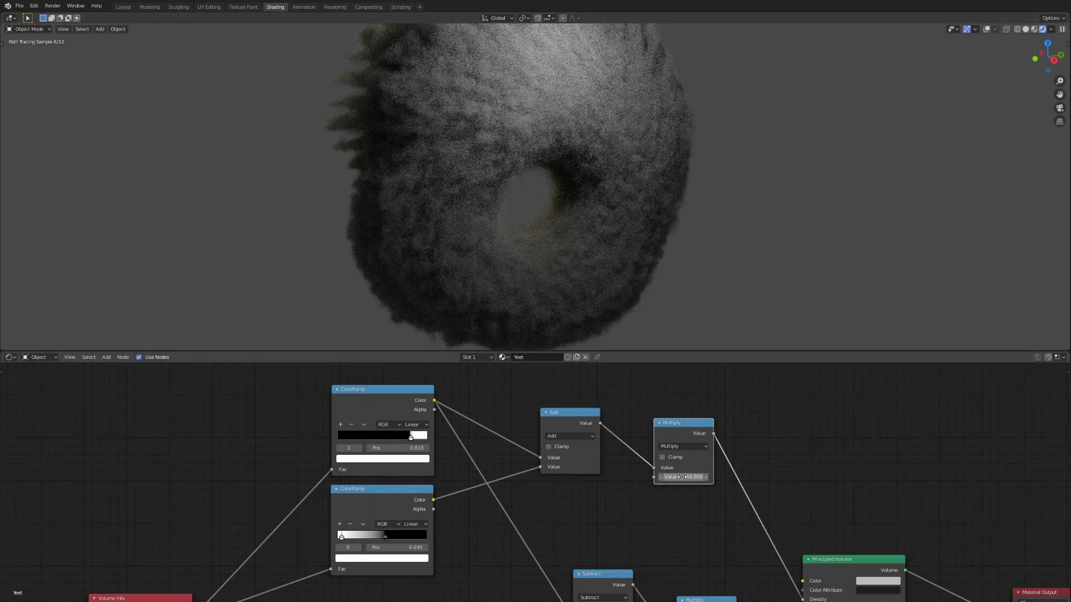
{"action": "left_click", "coordinate": [681, 477]}
{"action": "type", "text": "400"}
{"action": "key", "text": "Return"}
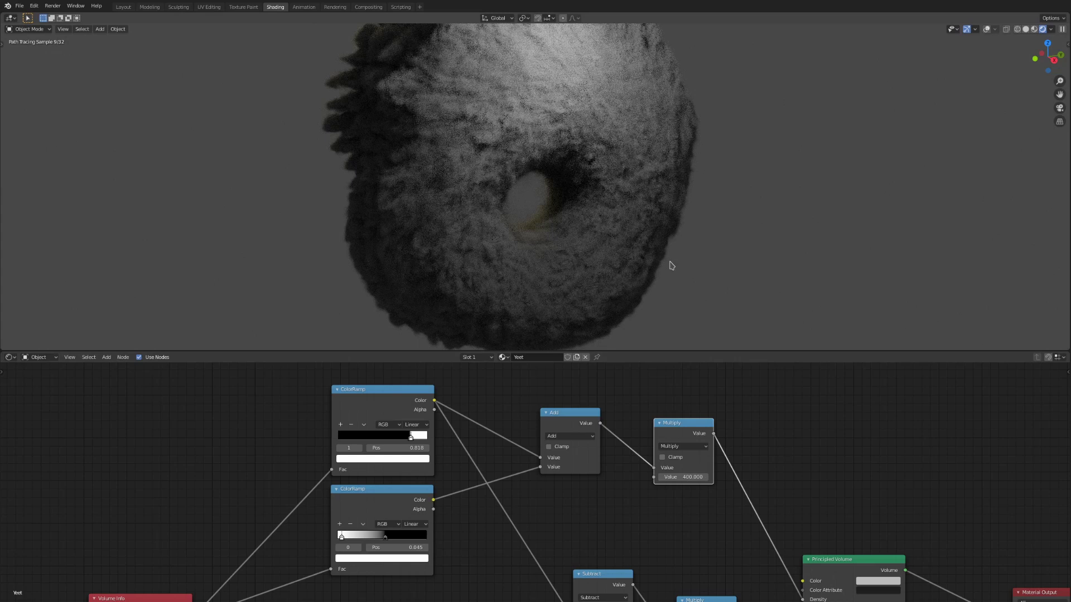
Step: Set the density Multiply node's value to 12
{"action": "scroll", "coordinate": [672, 265], "scroll_direction": "down", "scroll_amount": 1}
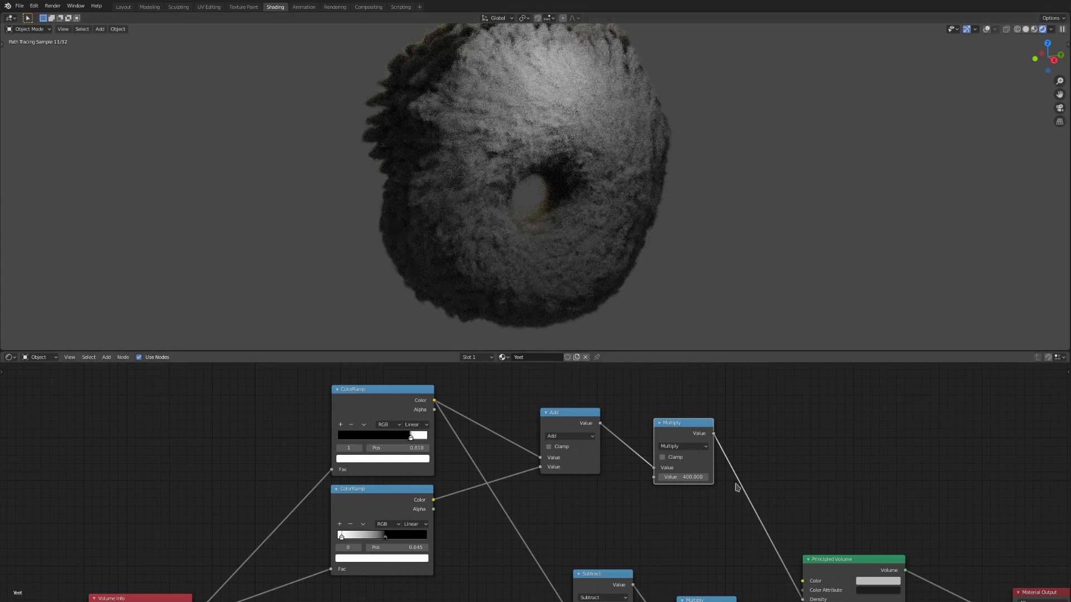
{"action": "left_click", "coordinate": [684, 477]}
{"action": "type", "text": "5"}
{"action": "key", "text": "Return"}
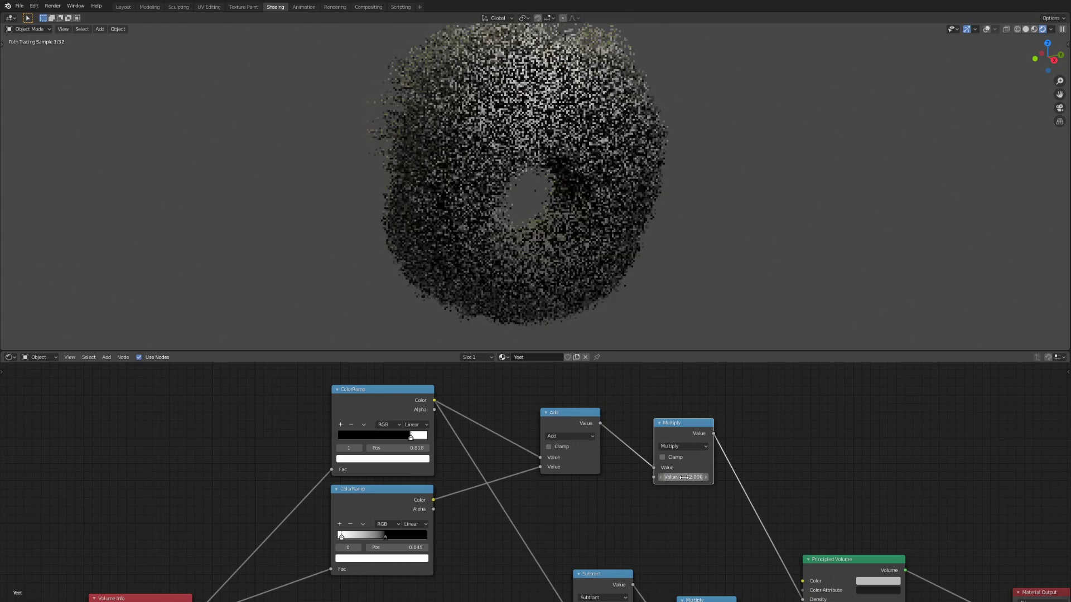
Step: Look through the camera and open the density Multiply node's value for editing
{"action": "key", "text": "KP_0"}
{"action": "left_click", "coordinate": [691, 478]}
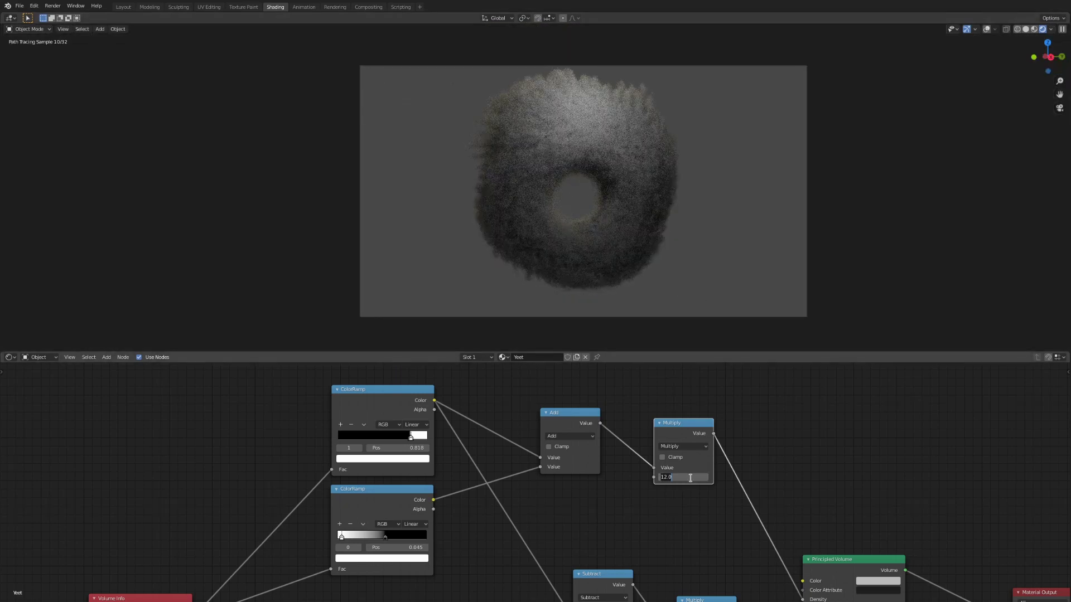